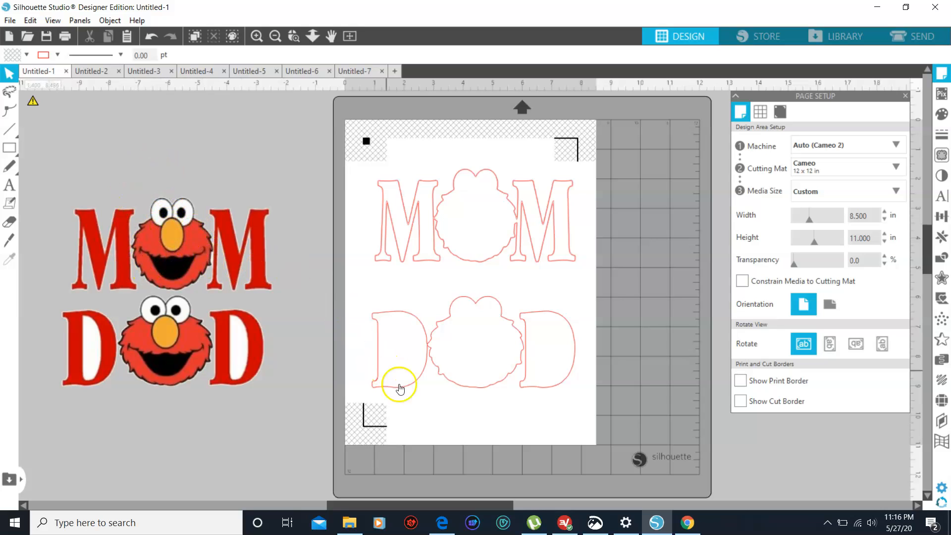
Switch to Chrome to examine the Elmo MOM birthday shirt reference image, and return to Silhouette Studio
{"action": "mouse_move", "coordinate": [682, 529]}
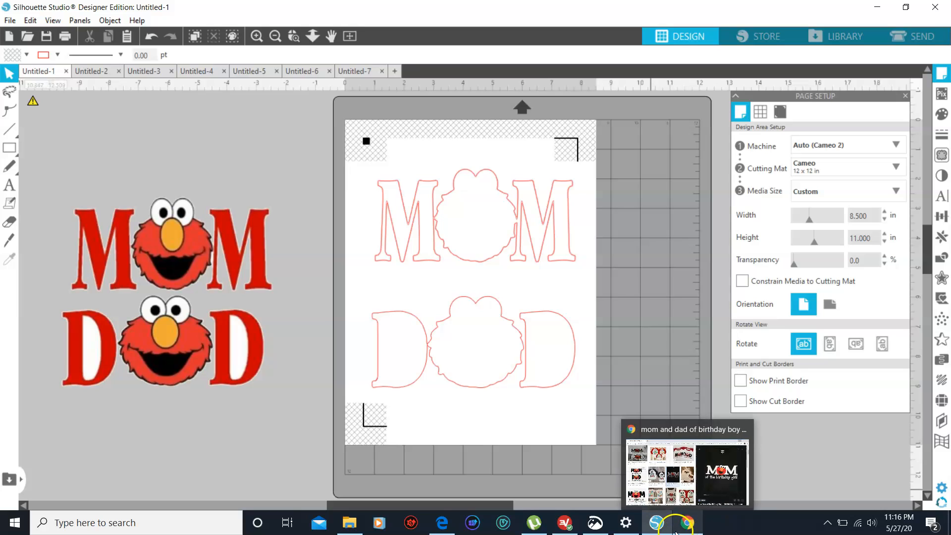
{"action": "left_click", "coordinate": [692, 507]}
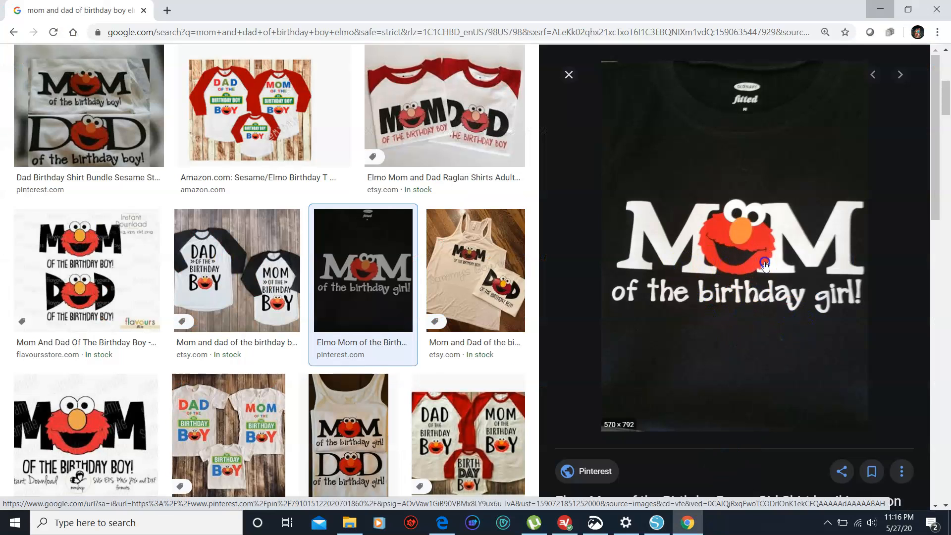
{"action": "left_click", "coordinate": [795, 269]}
{"action": "left_click", "coordinate": [704, 231]}
{"action": "left_click", "coordinate": [880, 8]}
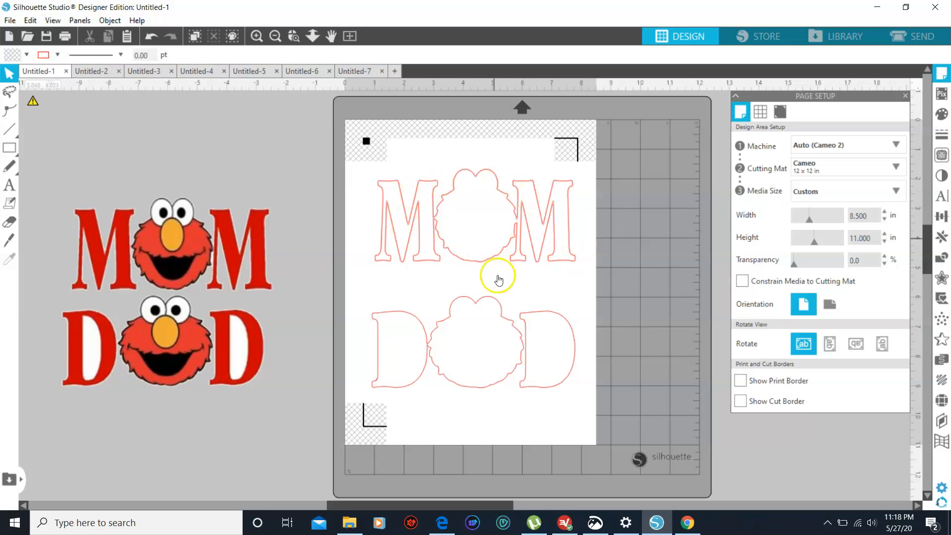
Clear the MOM and DAD cut outlines off the page, leaving only the coloured artwork beside the mat
{"action": "left_click", "coordinate": [548, 208]}
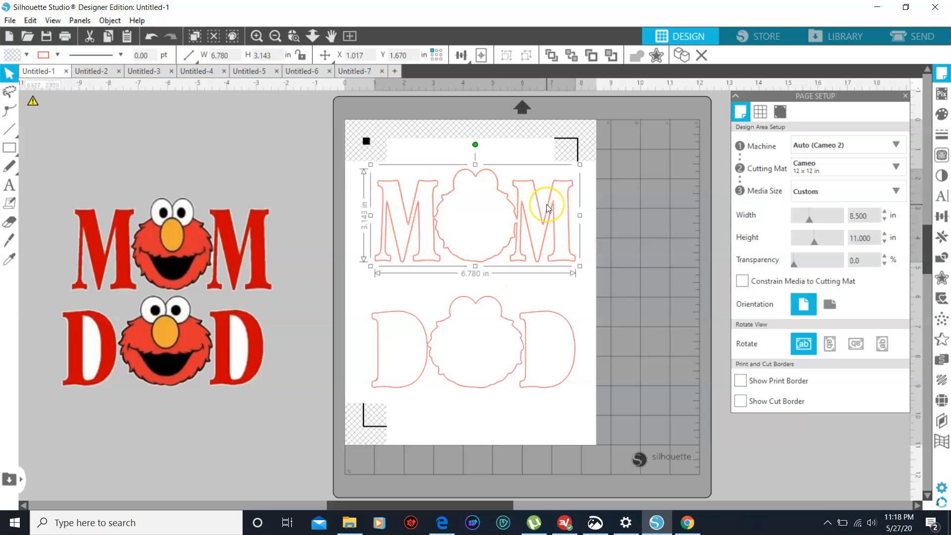
{"action": "left_click", "coordinate": [547, 206]}
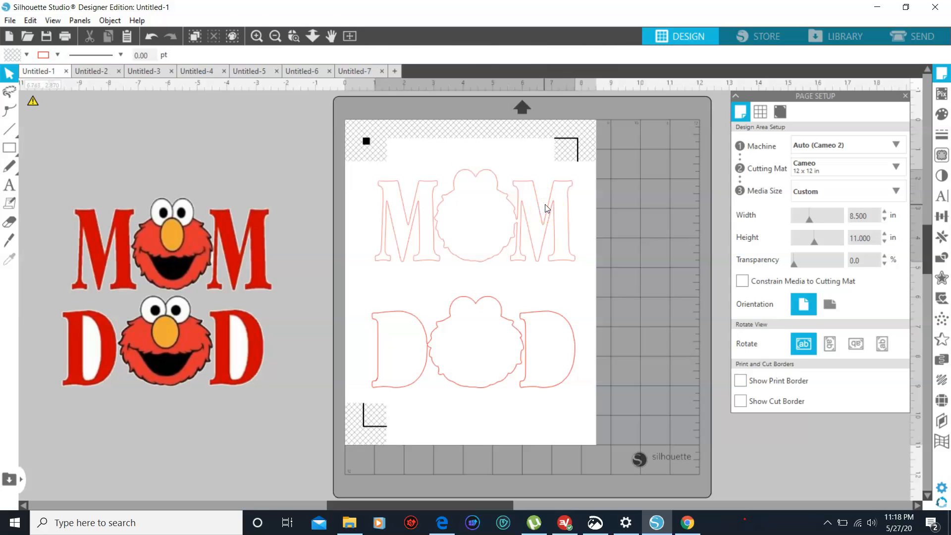
{"action": "left_click", "coordinate": [532, 317]}
{"action": "left_click", "coordinate": [531, 317]}
{"action": "left_click", "coordinate": [225, 242]}
{"action": "left_click", "coordinate": [146, 333]}
{"action": "left_click_drag", "start_coordinate": [325, 447], "coordinate": [311, 534]}
{"action": "right_click", "coordinate": [290, 378]}
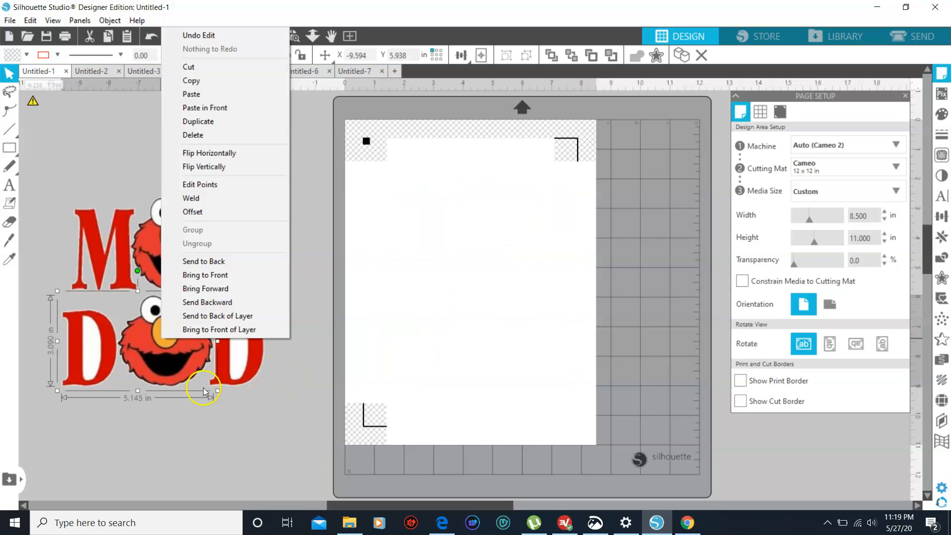
{"action": "left_click", "coordinate": [258, 428]}
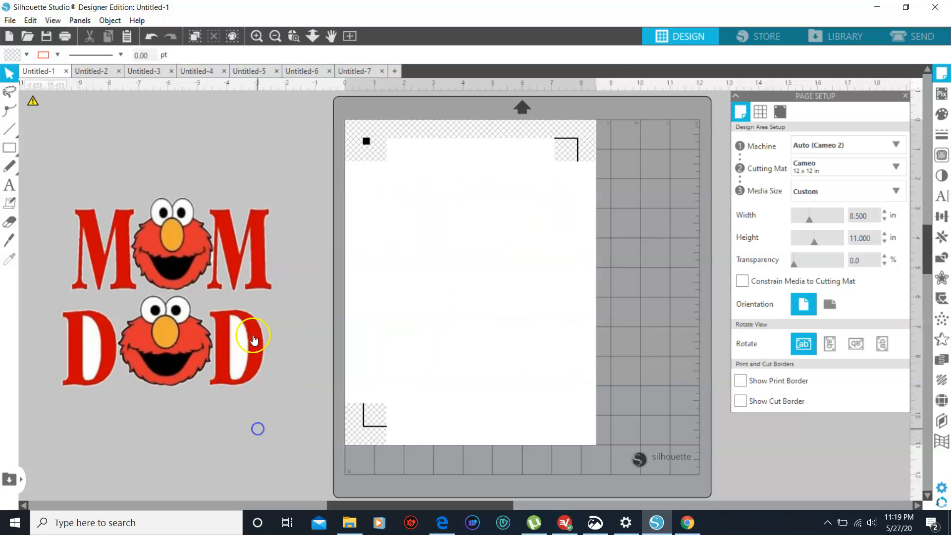
{"action": "left_click", "coordinate": [221, 247]}
{"action": "right_click", "coordinate": [221, 248]}
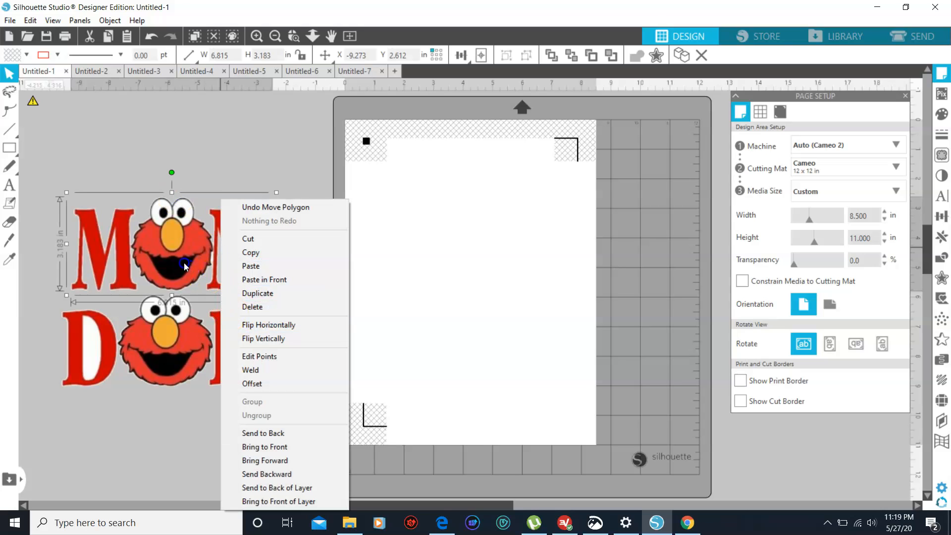
{"action": "left_click", "coordinate": [165, 381]}
{"action": "left_click", "coordinate": [238, 385]}
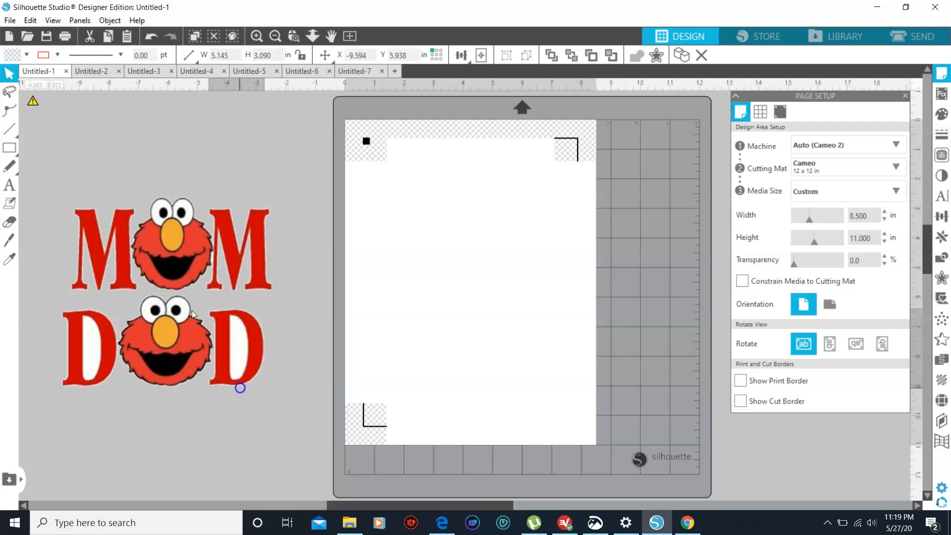
{"action": "left_click", "coordinate": [310, 385]}
{"action": "left_click", "coordinate": [164, 337]}
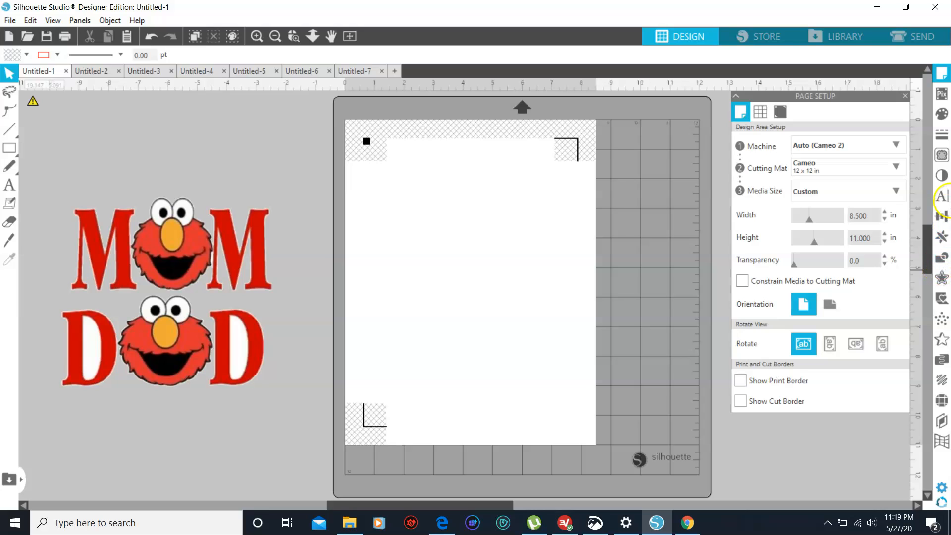
Try to mark a trace area about 3.2 in wide around the Elmo face in the DAD artwork
{"action": "left_click", "coordinate": [942, 157]}
{"action": "left_click", "coordinate": [813, 145]}
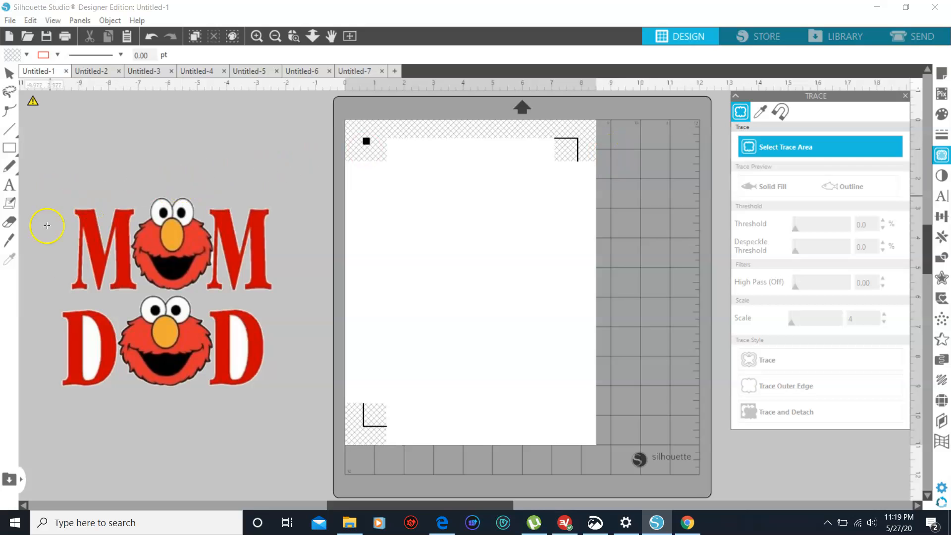
{"action": "mouse_move", "coordinate": [113, 298]}
{"action": "left_mouse_down"}
{"action": "mouse_move", "coordinate": [127, 386]}
{"action": "mouse_move", "coordinate": [216, 390]}
{"action": "mouse_move", "coordinate": [207, 393]}
{"action": "left_mouse_up"}
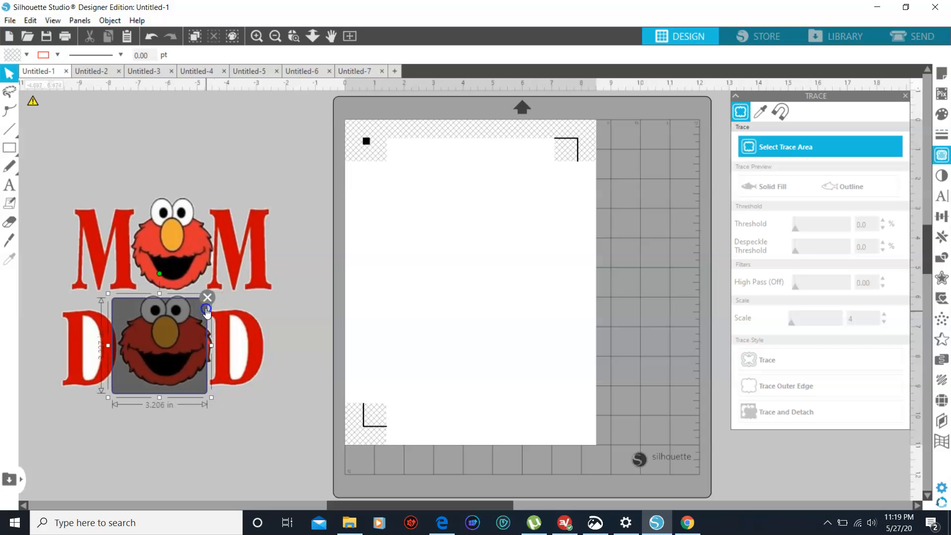
{"action": "left_click", "coordinate": [208, 297]}
Delete the last D of DAD and mark a trace area about 3.5 in wide around the whole Elmo face beside it
{"action": "left_click", "coordinate": [234, 326]}
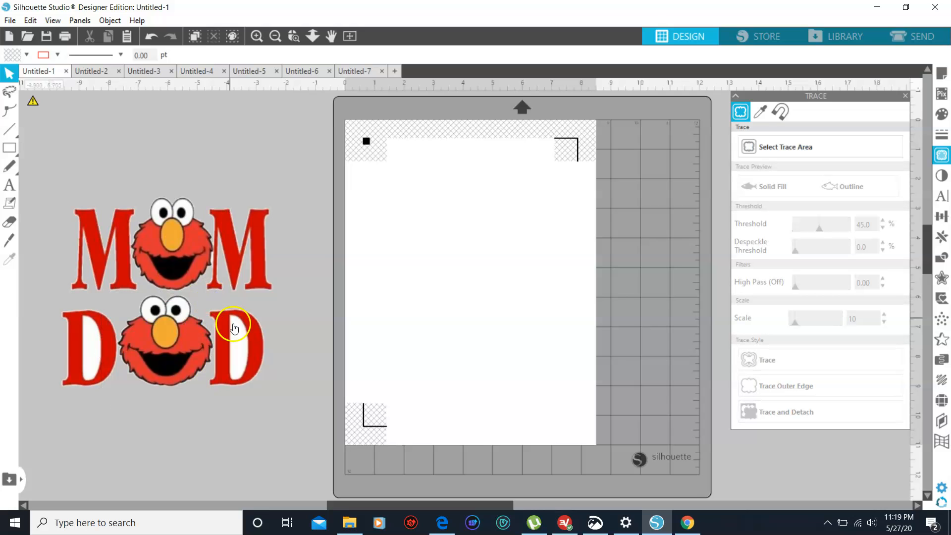
{"action": "key", "text": "Delete"}
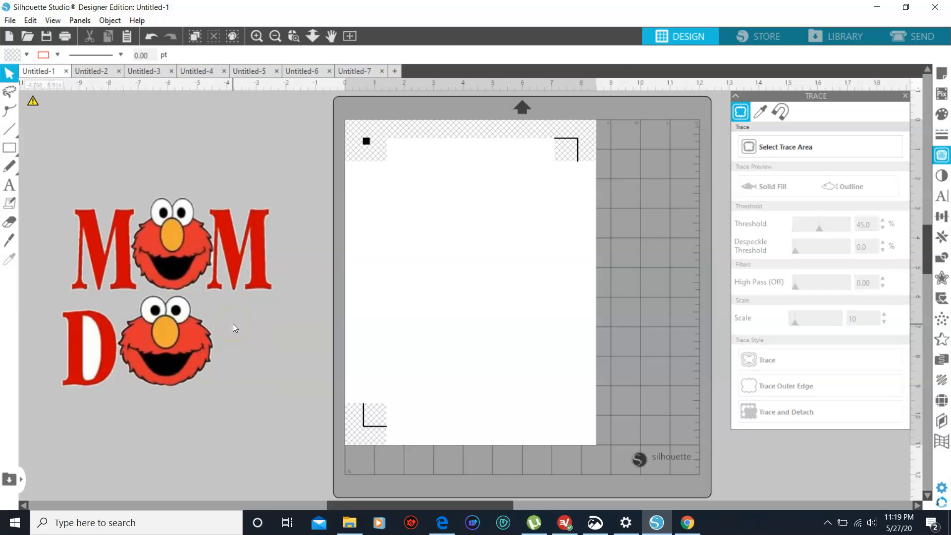
{"action": "left_click", "coordinate": [787, 146]}
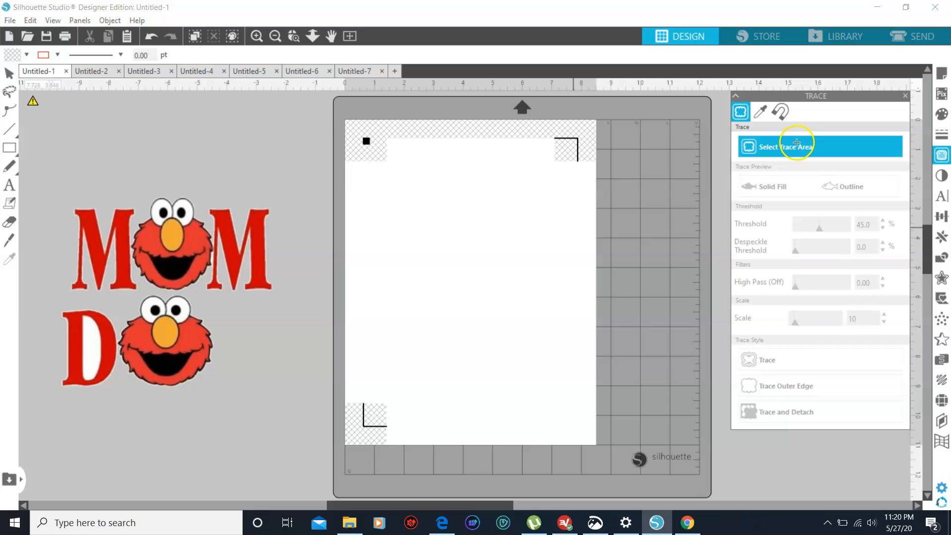
{"action": "mouse_move", "coordinate": [117, 296]}
{"action": "left_mouse_down"}
{"action": "mouse_move", "coordinate": [125, 355]}
{"action": "mouse_move", "coordinate": [161, 383]}
{"action": "mouse_move", "coordinate": [221, 395]}
{"action": "left_mouse_up"}
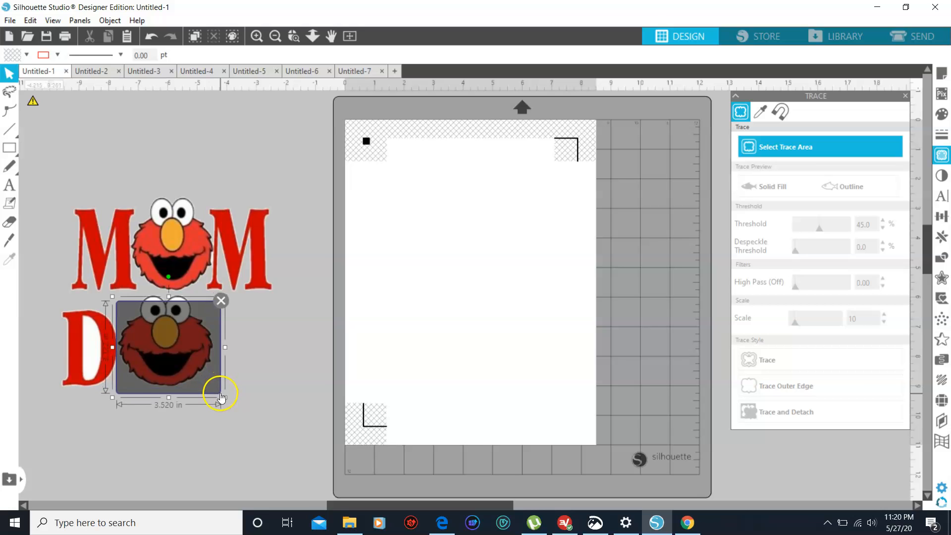
{"action": "left_click_drag", "start_coordinate": [168, 296], "coordinate": [168, 286]}
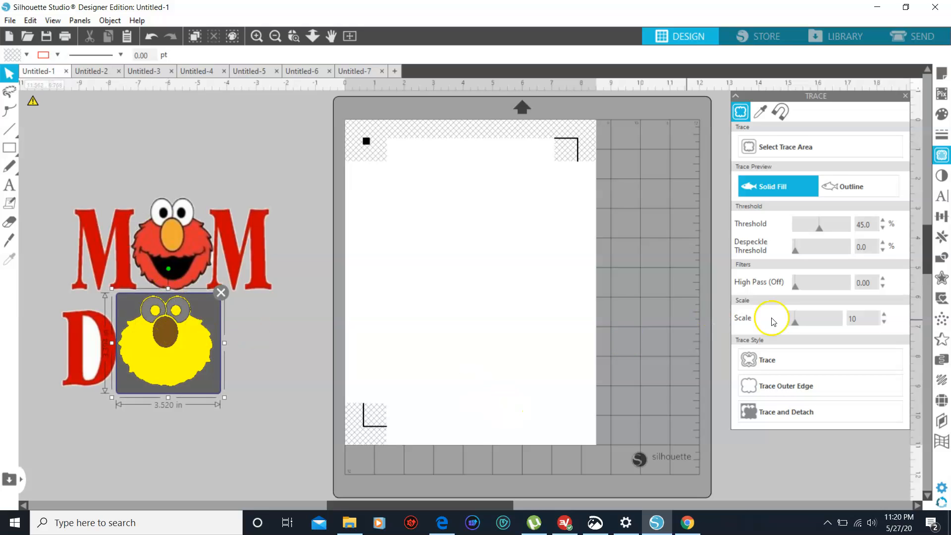
Set the trace threshold to 100% and run Trace and Detach on the Elmo face
{"action": "left_click", "coordinate": [883, 221]}
{"action": "left_click", "coordinate": [883, 220]}
{"action": "left_click", "coordinate": [883, 221]}
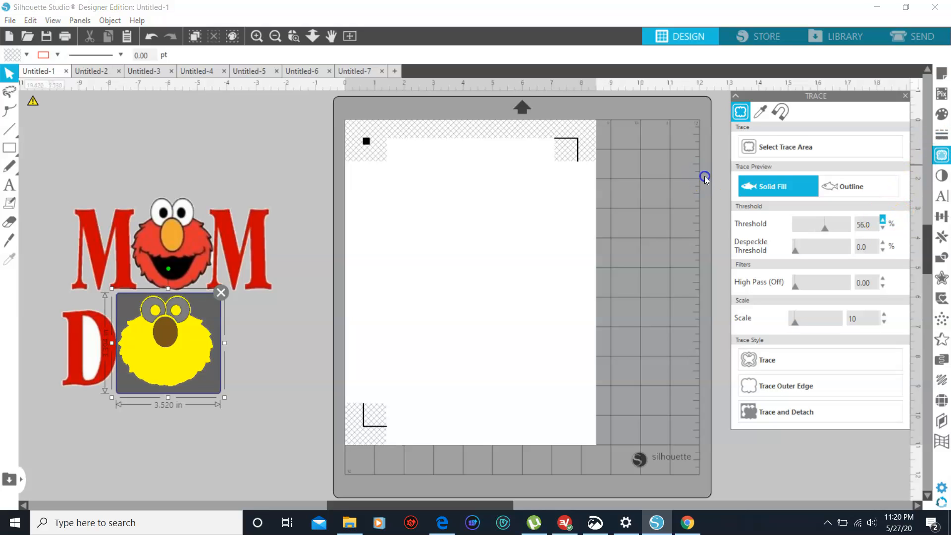
{"action": "left_click", "coordinate": [883, 220]}
{"action": "left_click", "coordinate": [883, 221]}
{"action": "left_click", "coordinate": [883, 220]}
{"action": "left_click", "coordinate": [883, 220]}
{"action": "left_click", "coordinate": [883, 220]}
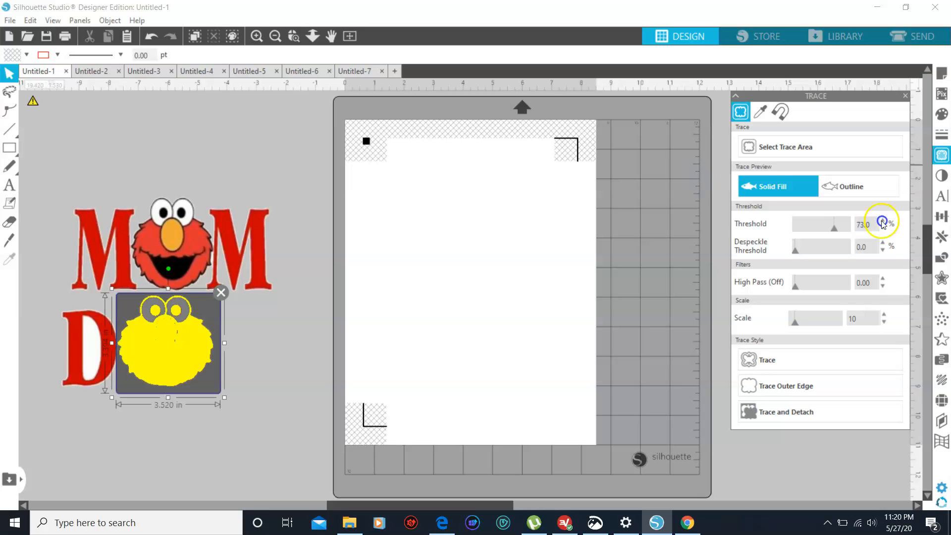
{"action": "left_click", "coordinate": [883, 220]}
{"action": "left_click", "coordinate": [883, 221]}
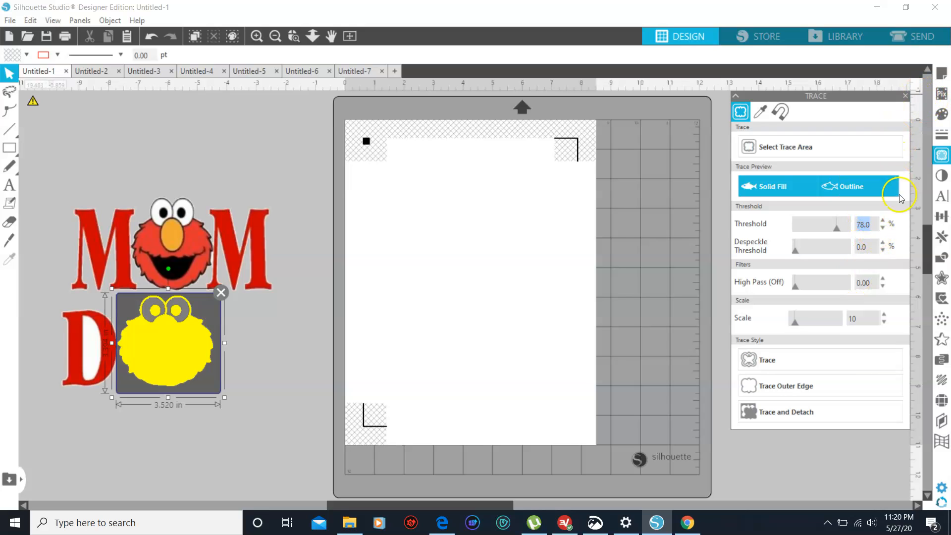
{"action": "left_click", "coordinate": [883, 220]}
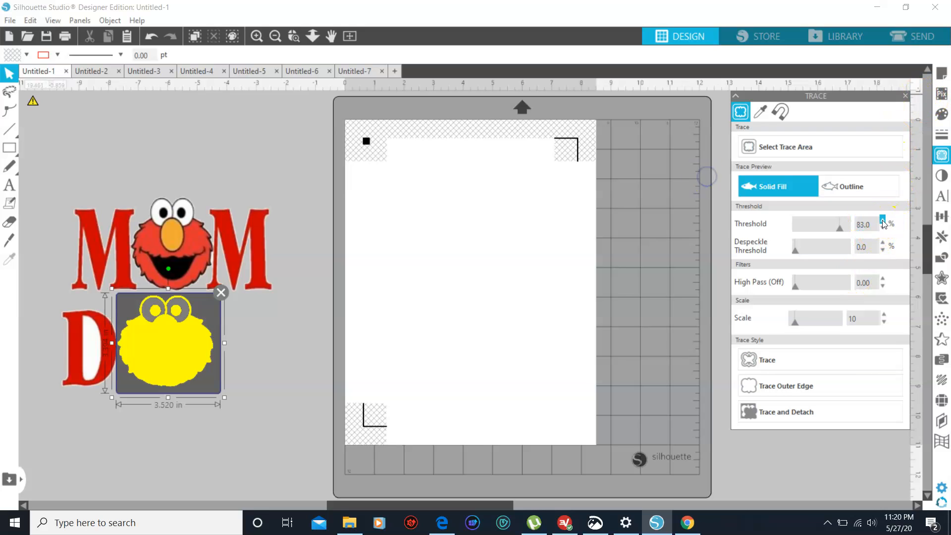
{"action": "left_click", "coordinate": [883, 221]}
{"action": "left_click", "coordinate": [882, 220]}
{"action": "left_click", "coordinate": [882, 221]}
{"action": "left_click", "coordinate": [882, 221]}
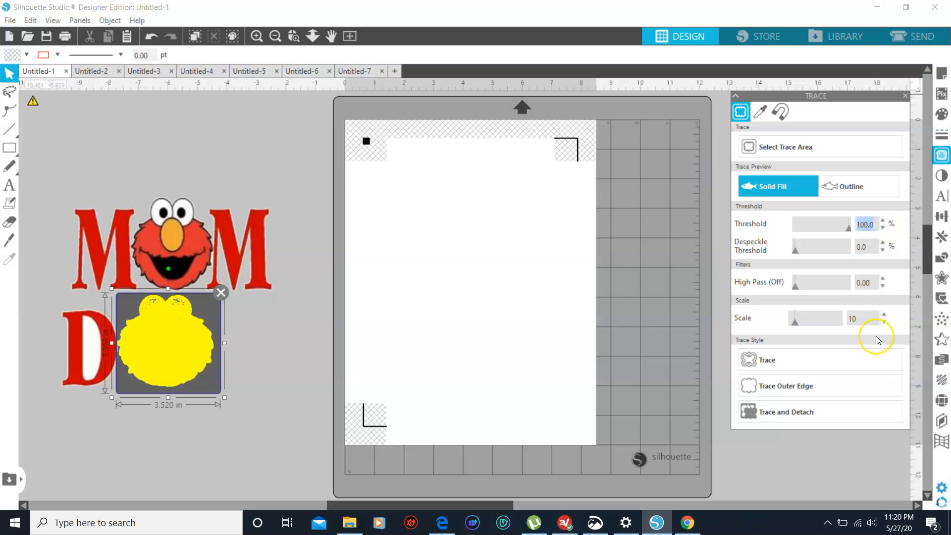
{"action": "left_click", "coordinate": [805, 413]}
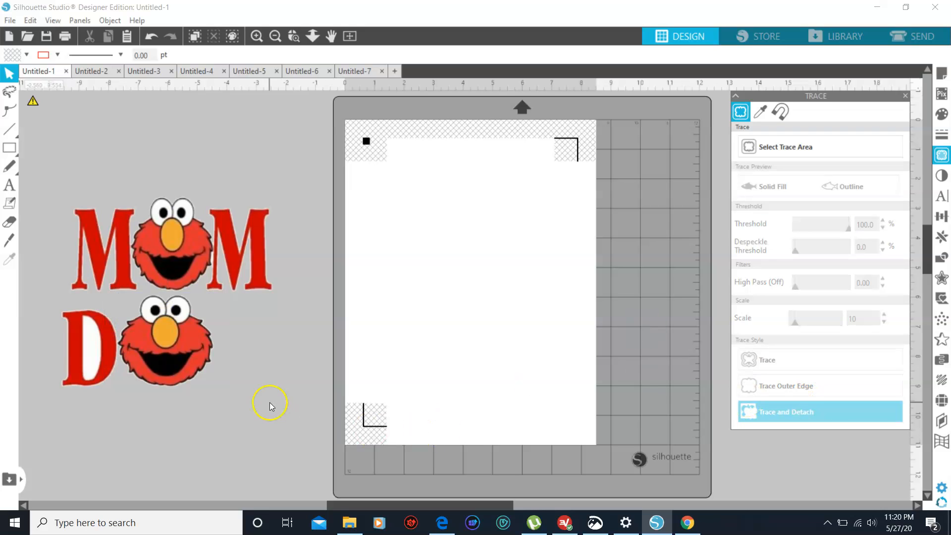
Delete the remaining D and the MOM artwork, keeping only the detached Elmo face
{"action": "left_click", "coordinate": [104, 332]}
{"action": "left_click_drag", "start_coordinate": [104, 332], "coordinate": [81, 483]}
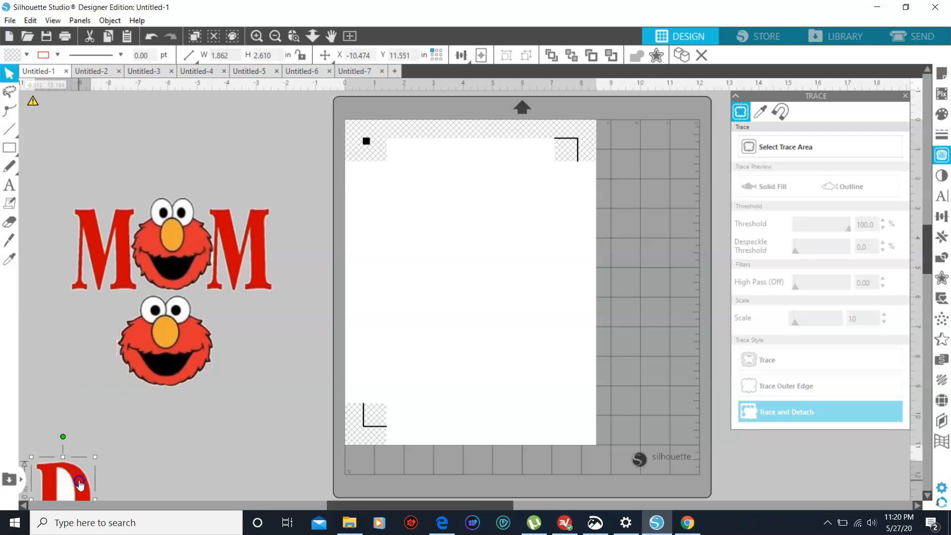
{"action": "key", "text": "Delete"}
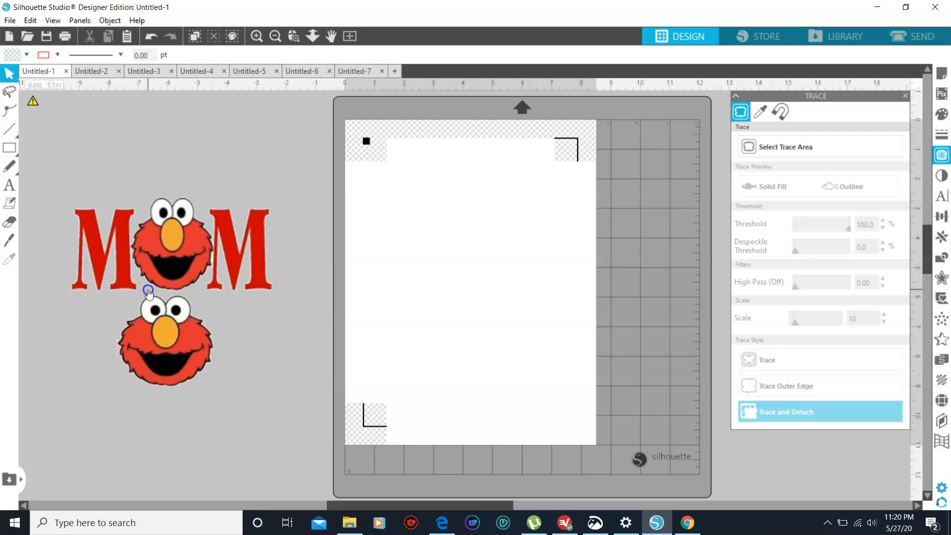
{"action": "left_click", "coordinate": [162, 258]}
{"action": "key", "text": "Delete"}
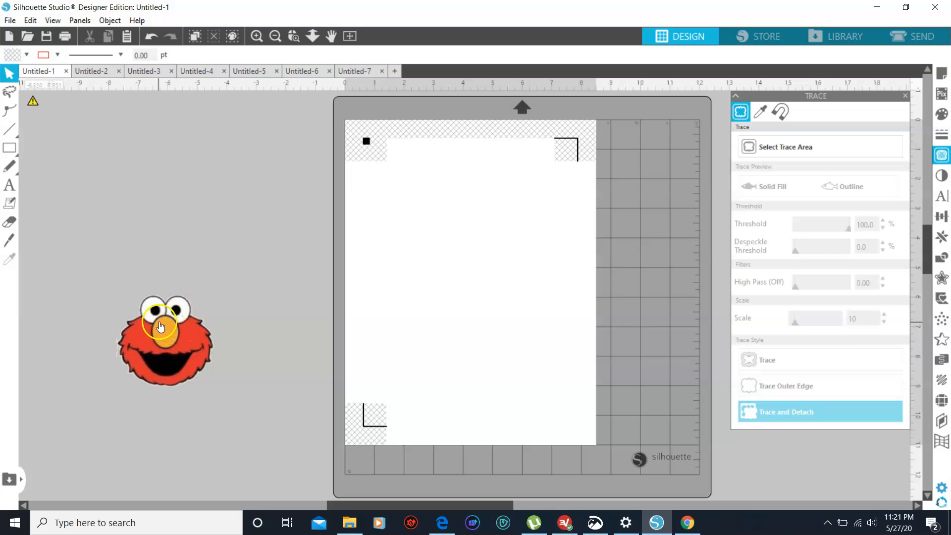
{"action": "left_click_drag", "start_coordinate": [197, 342], "coordinate": [208, 276]}
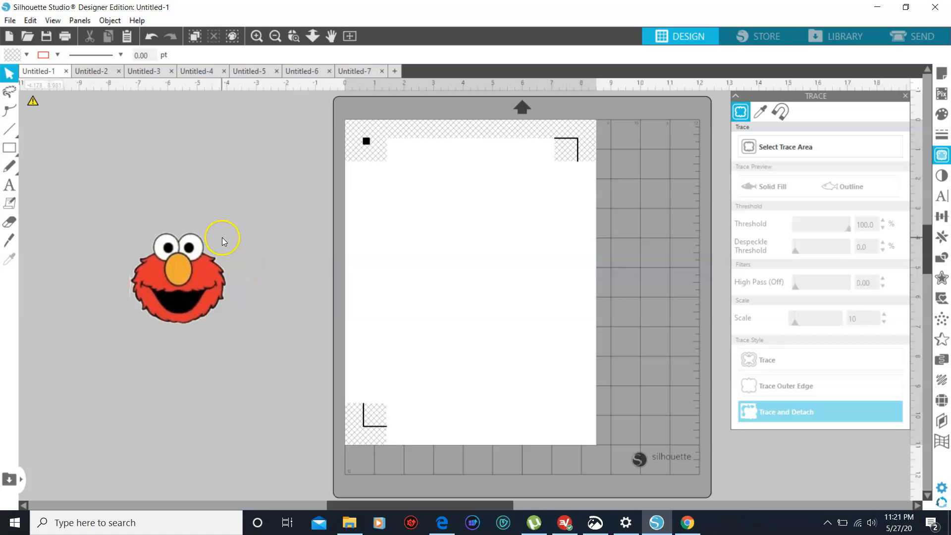
{"action": "left_click", "coordinate": [243, 219]}
{"action": "mouse_move", "coordinate": [189, 272]}
{"action": "left_mouse_down"}
{"action": "mouse_move", "coordinate": [247, 281]}
{"action": "mouse_move", "coordinate": [174, 280]}
{"action": "left_mouse_up"}
{"action": "left_click_drag", "start_coordinate": [144, 242], "coordinate": [114, 251]}
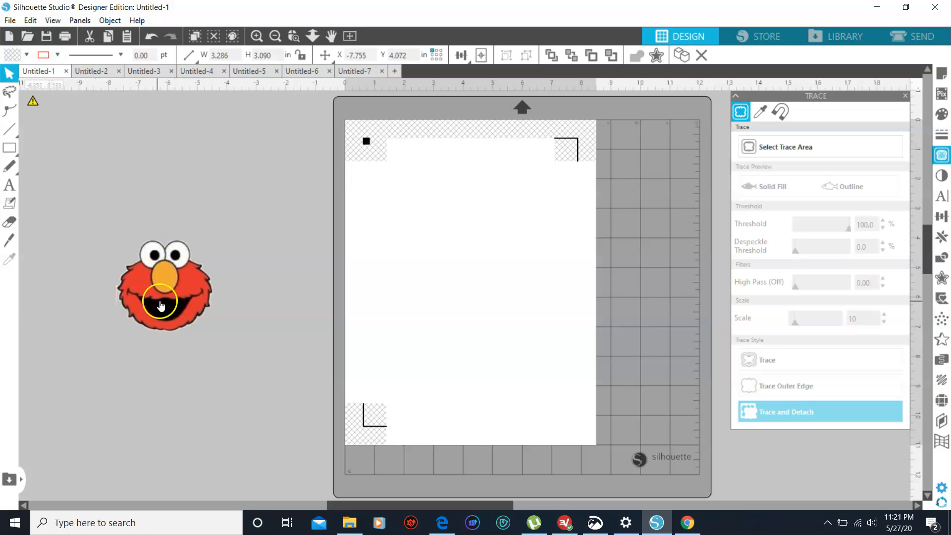
{"action": "left_click", "coordinate": [149, 35]}
{"action": "left_click", "coordinate": [150, 34]}
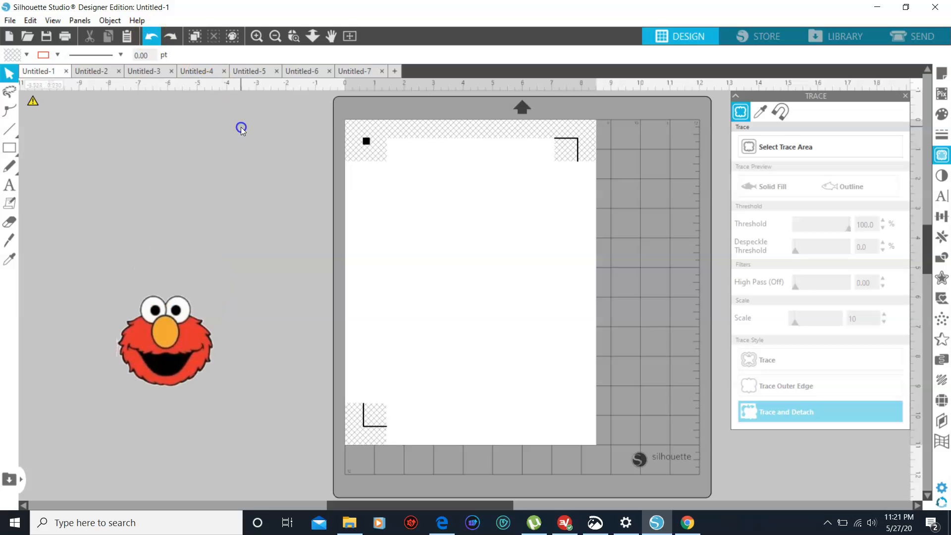
Move the detached Elmo face onto the upper half of the page and select it
{"action": "right_click", "coordinate": [229, 208]}
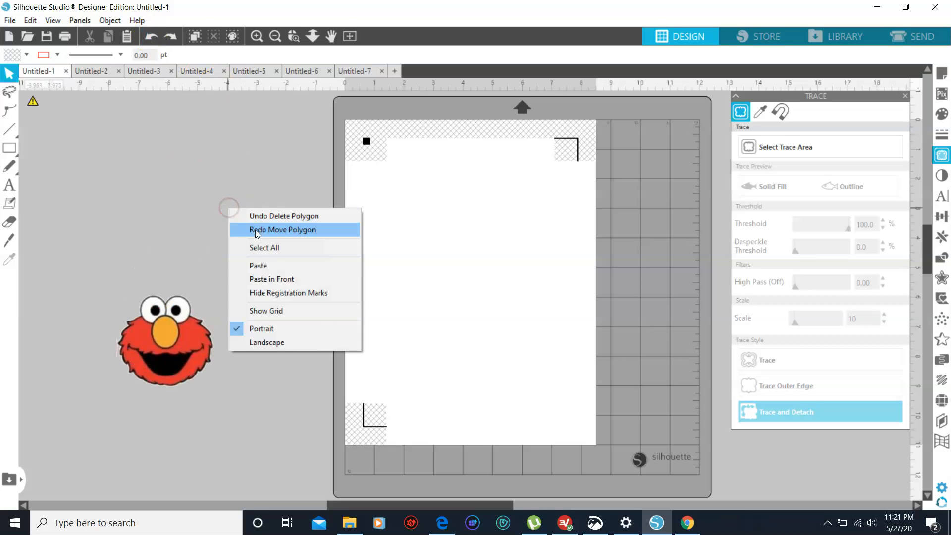
{"action": "left_click", "coordinate": [262, 247]}
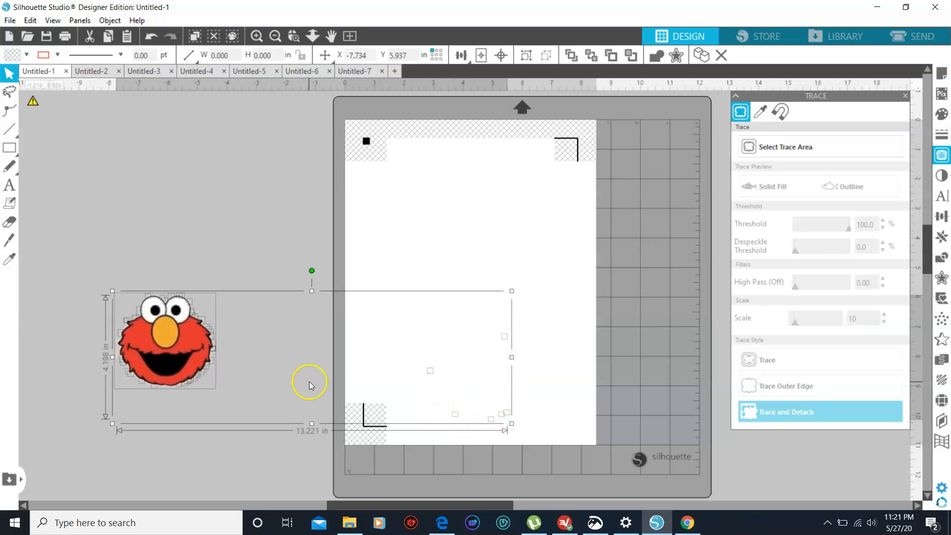
{"action": "left_click", "coordinate": [245, 236]}
{"action": "left_click_drag", "start_coordinate": [185, 342], "coordinate": [462, 239]}
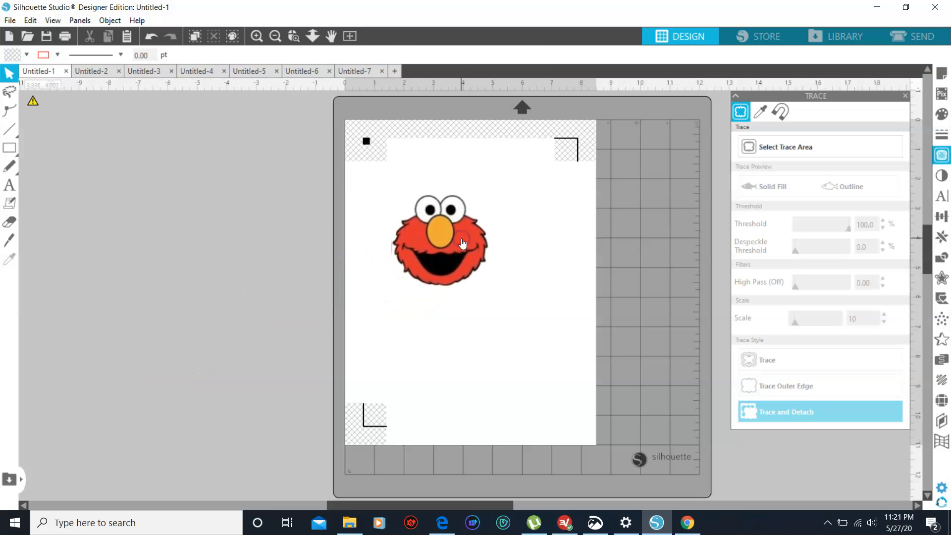
{"action": "left_click", "coordinate": [167, 301]}
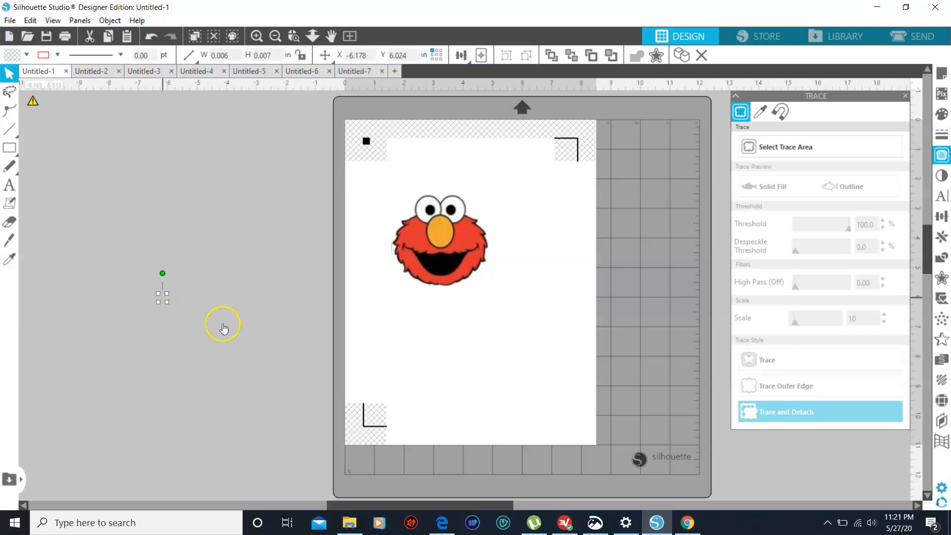
{"action": "left_click", "coordinate": [436, 248]}
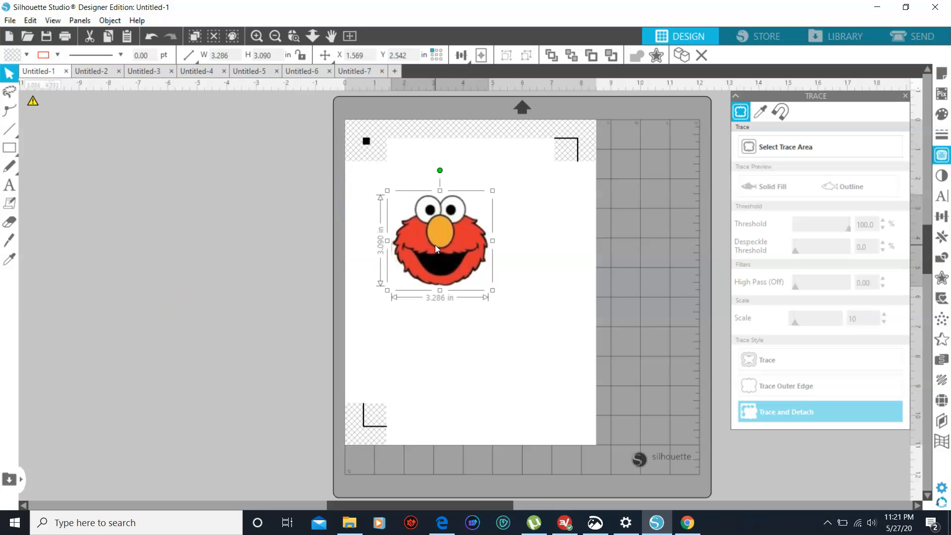
Copy the Elmo face into the Untitled-2 document and move it nearer the page's upper edge
{"action": "right_click", "coordinate": [435, 244]}
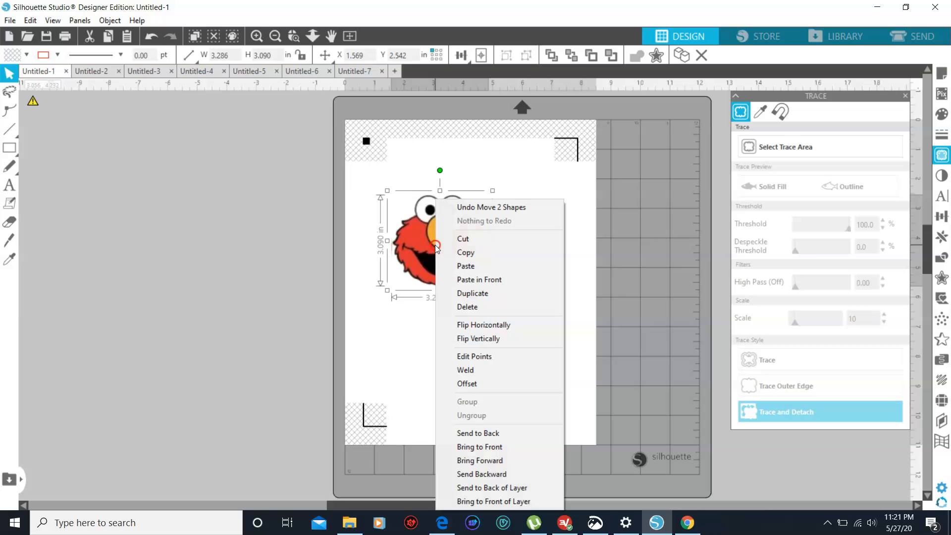
{"action": "left_click", "coordinate": [475, 253]}
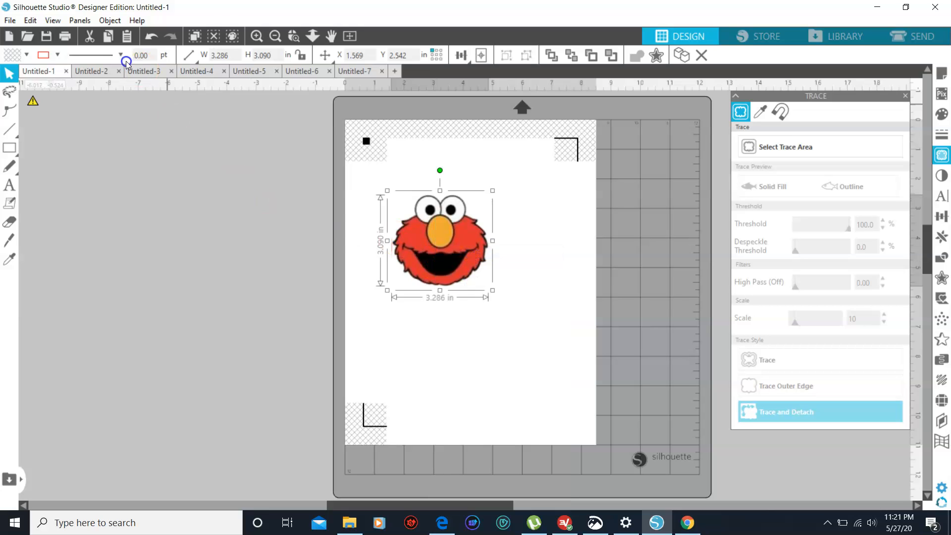
{"action": "left_click", "coordinate": [104, 70]}
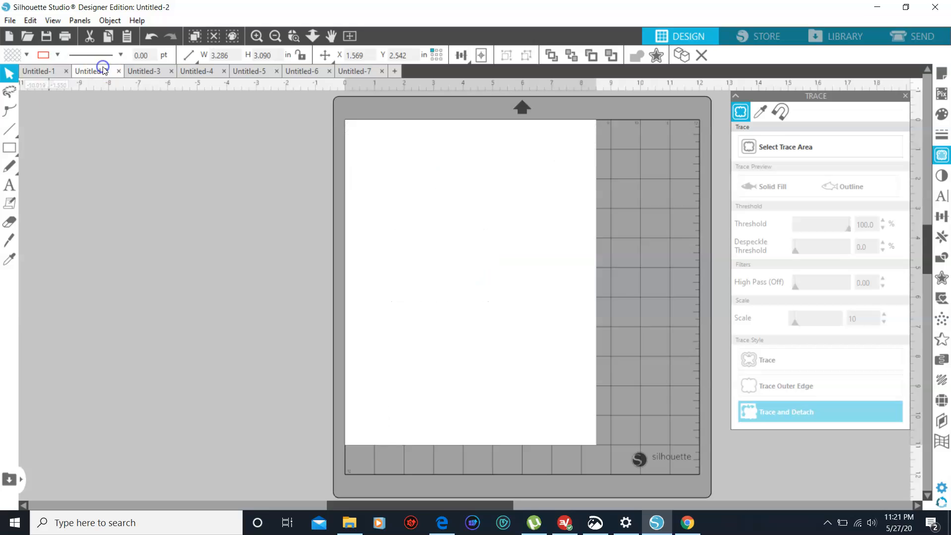
{"action": "key", "text": "ctrl+v"}
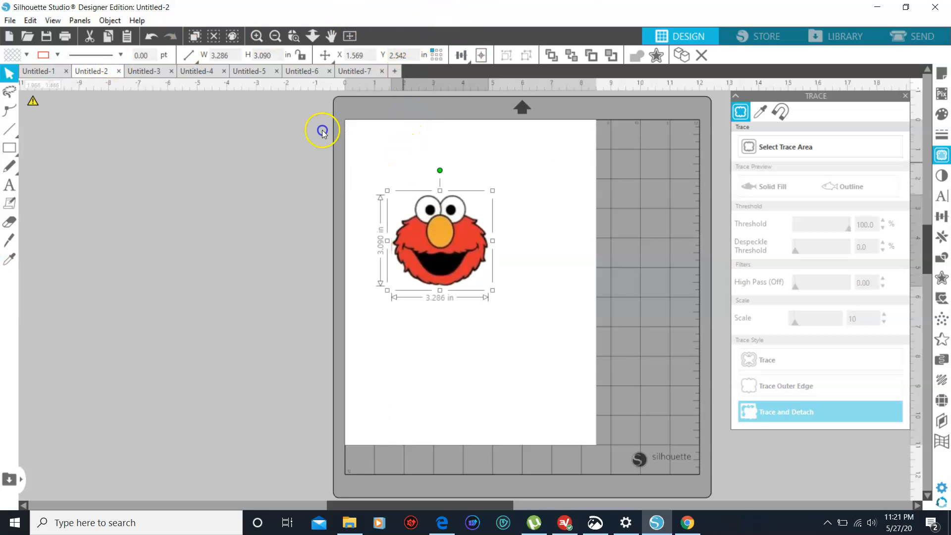
{"action": "left_click", "coordinate": [403, 159]}
{"action": "left_click_drag", "start_coordinate": [443, 215], "coordinate": [461, 188]}
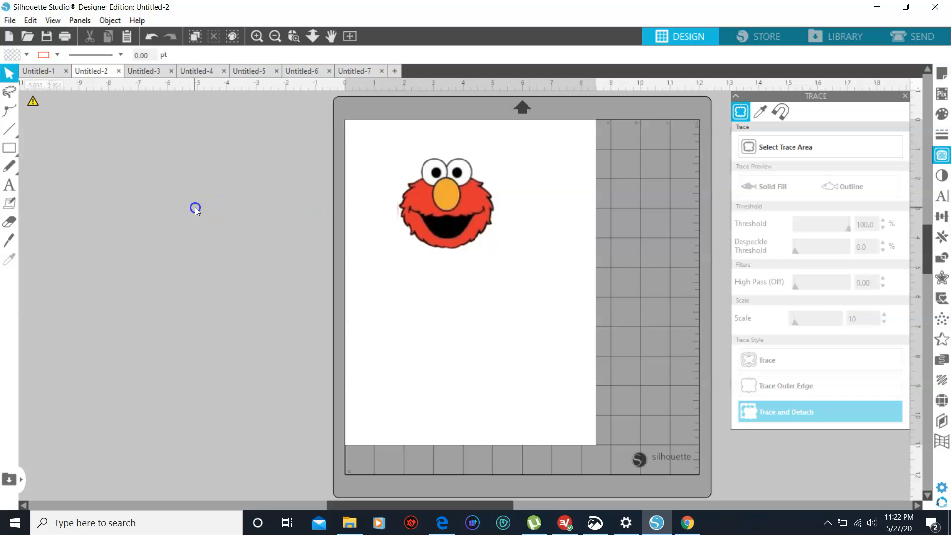
Erase the stray mark just outside the left edge of the Elmo face with the Eraser tool
{"action": "left_click", "coordinate": [3, 226]}
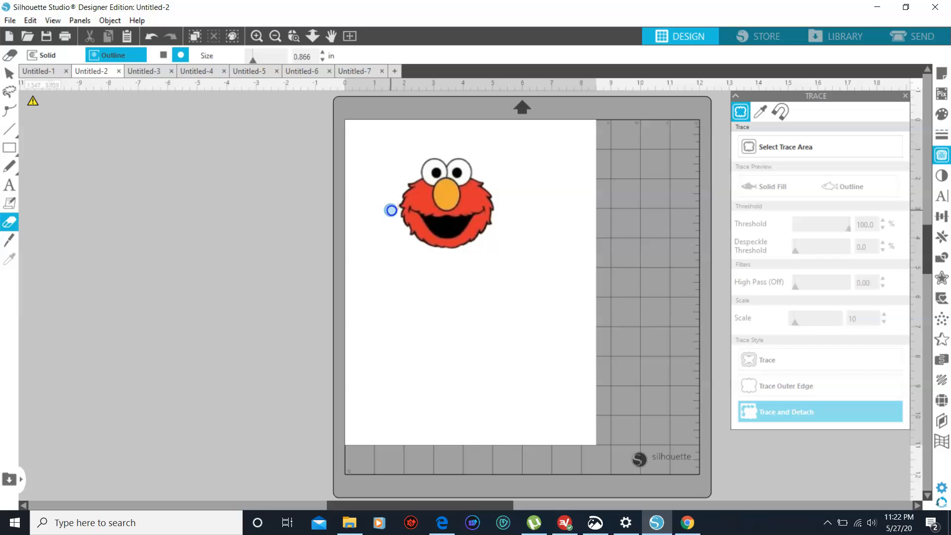
{"action": "left_click", "coordinate": [392, 211]}
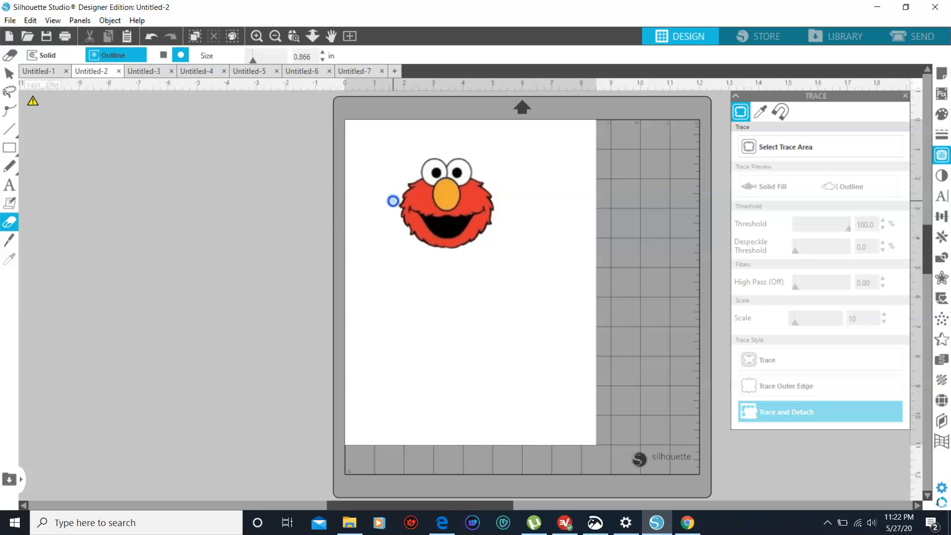
{"action": "left_click", "coordinate": [10, 75]}
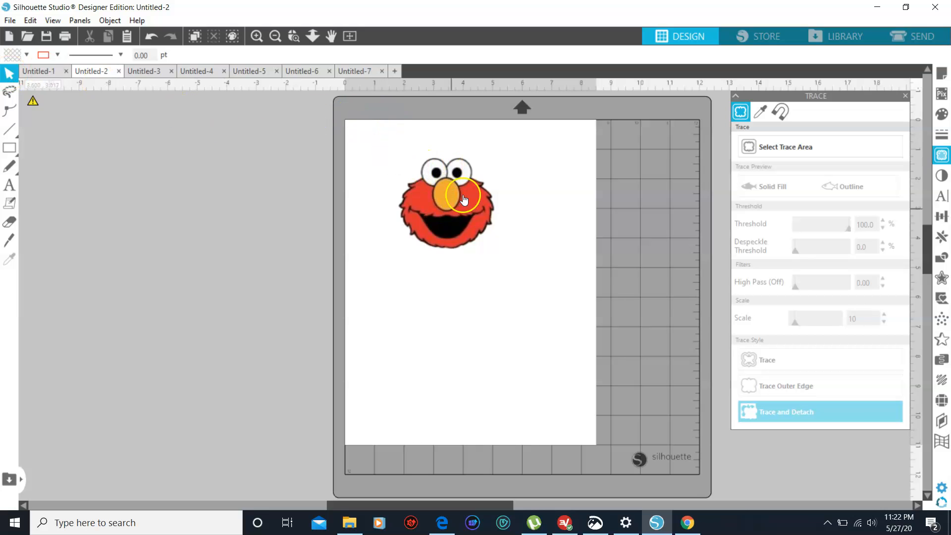
Move the Elmo face to the horizontal middle of the page's upper half
{"action": "left_click_drag", "start_coordinate": [449, 202], "coordinate": [470, 204]}
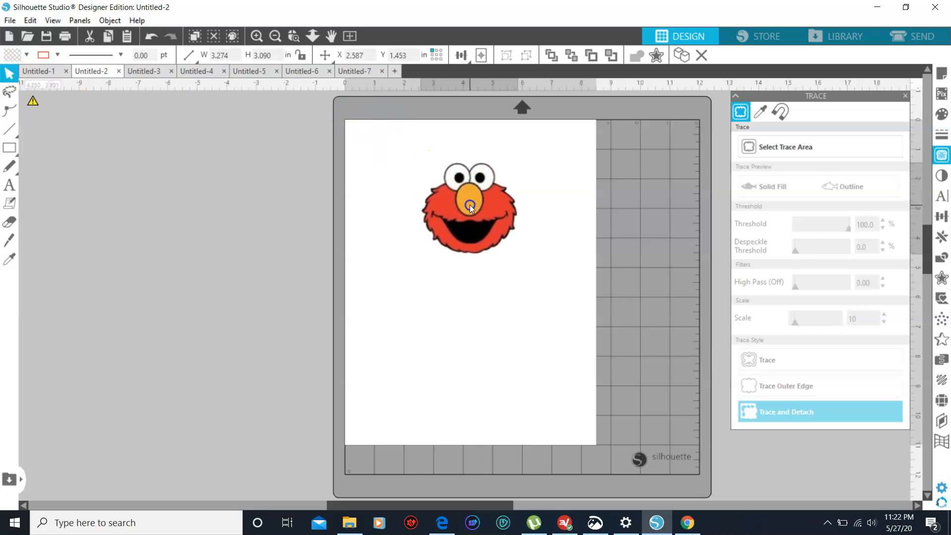
{"action": "left_click", "coordinate": [269, 188]}
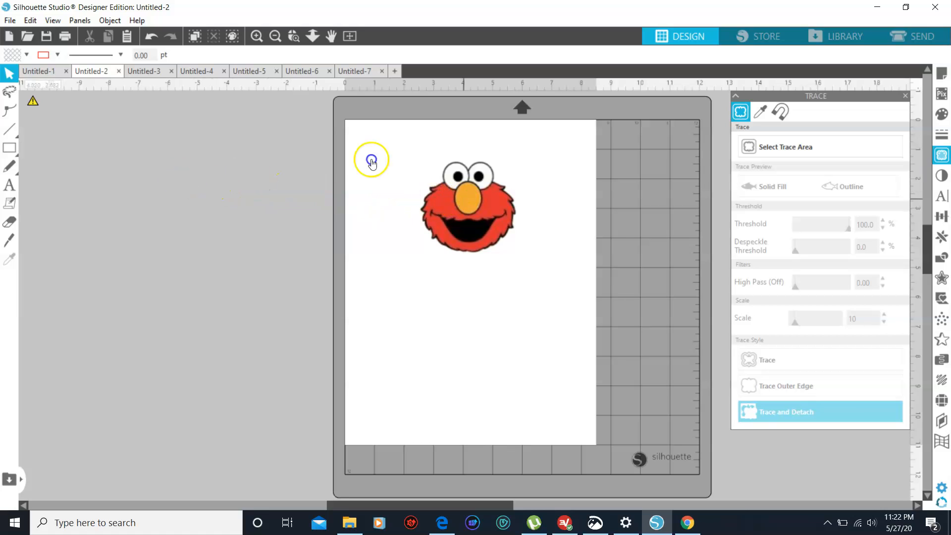
{"action": "left_click_drag", "start_coordinate": [465, 198], "coordinate": [455, 198]}
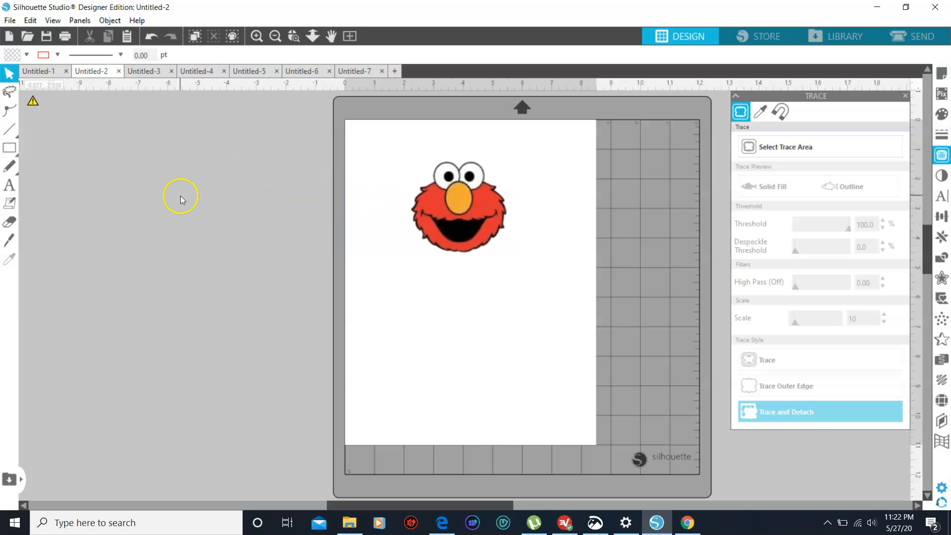
Add two separate letter D text objects outside the page and move one onto the page, left of the Elmo face
{"action": "left_click", "coordinate": [15, 188]}
{"action": "left_click", "coordinate": [201, 212]}
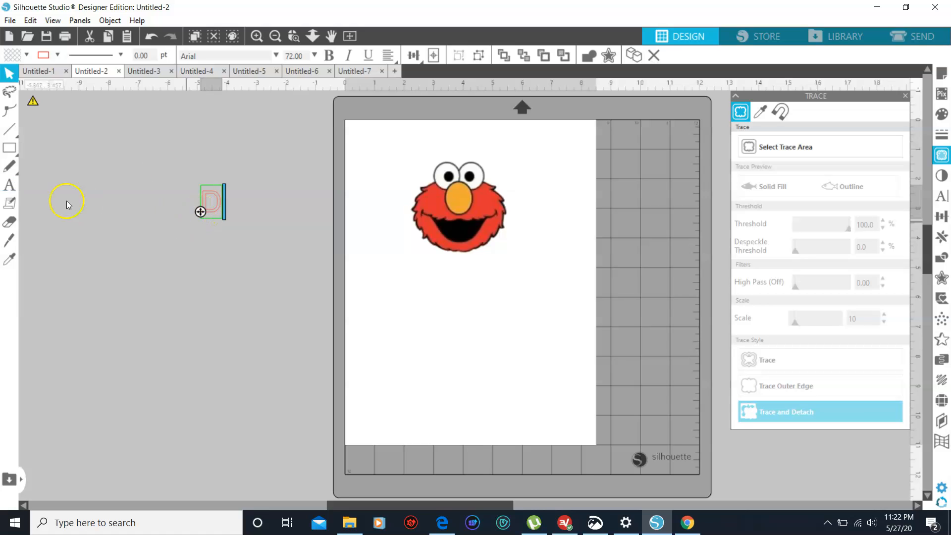
{"action": "left_click", "coordinate": [9, 187]}
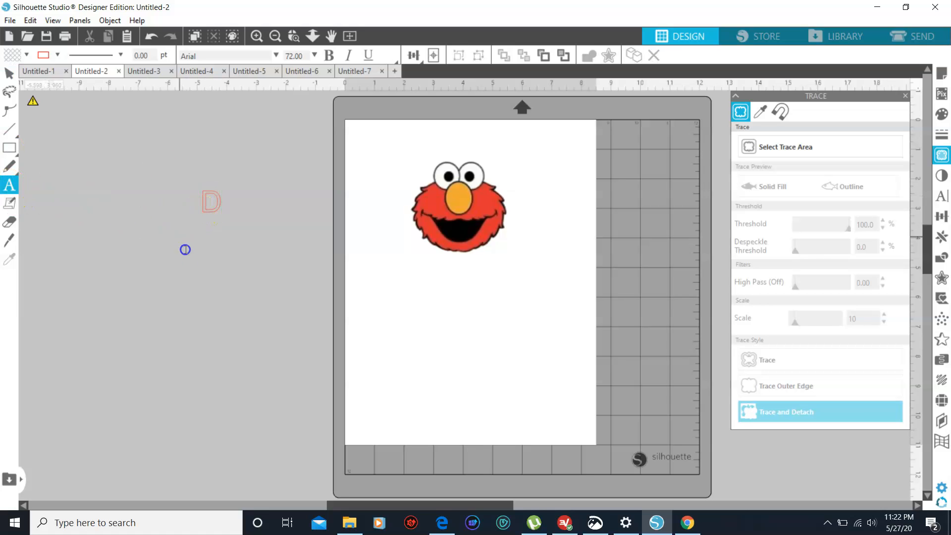
{"action": "left_click", "coordinate": [200, 279]}
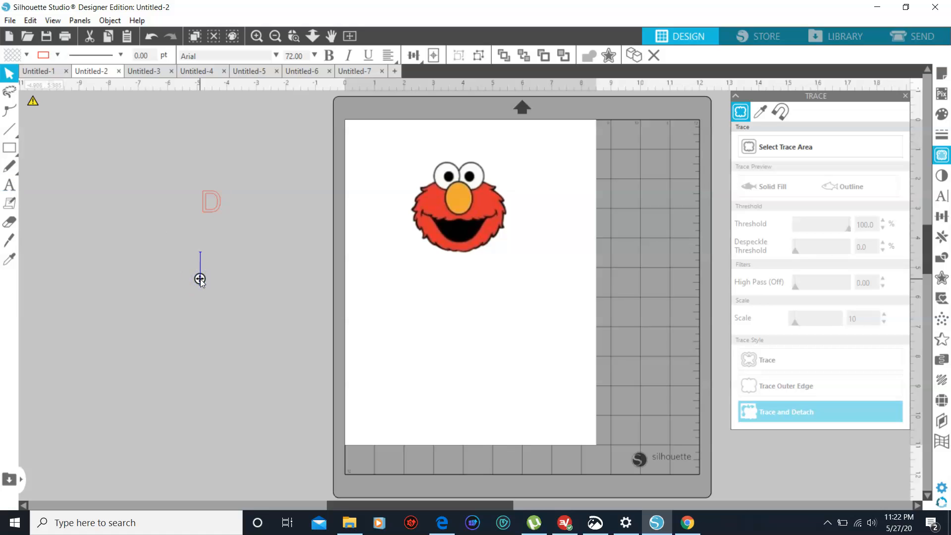
{"action": "type", "text": "D"}
{"action": "left_click_drag", "start_coordinate": [210, 192], "coordinate": [377, 210]}
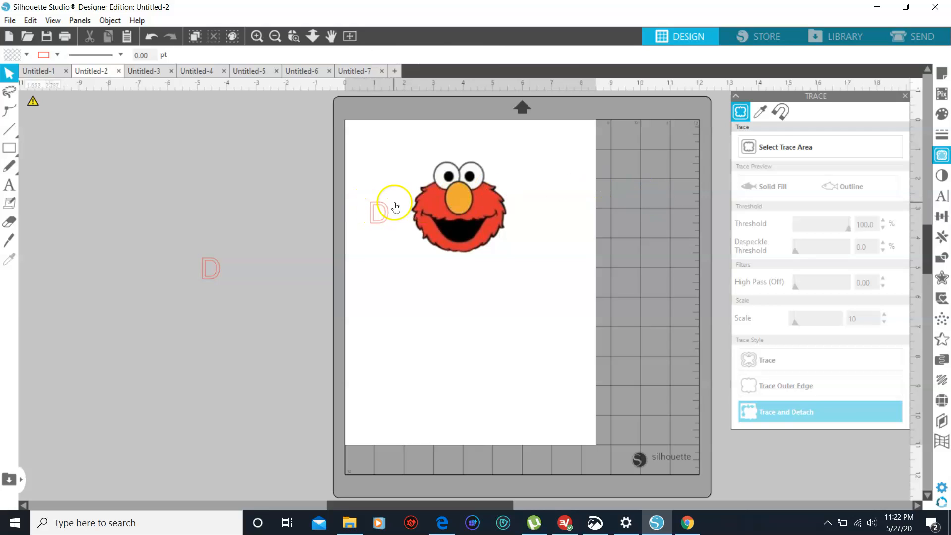
Set the font of the D left of the Elmo face to Bowlby One SC
{"action": "left_click", "coordinate": [375, 210]}
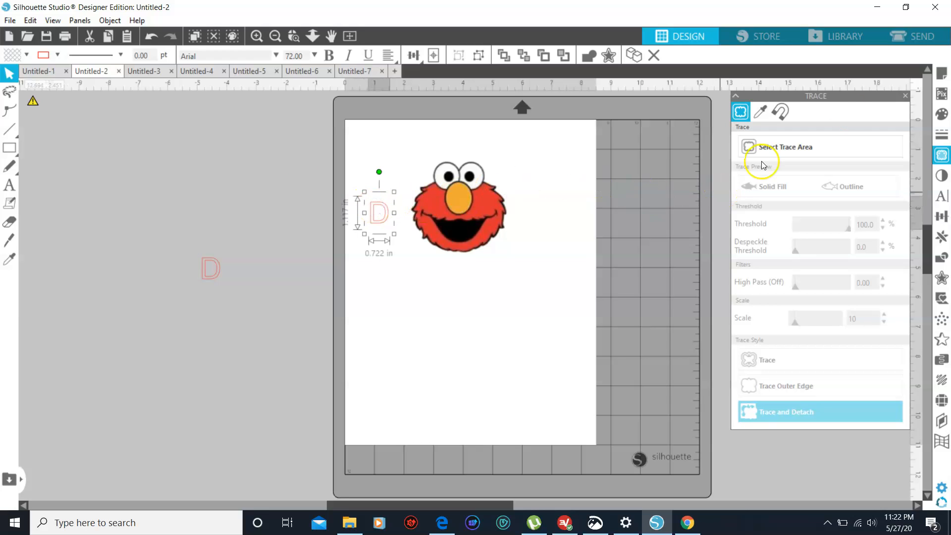
{"action": "left_click", "coordinate": [944, 196]}
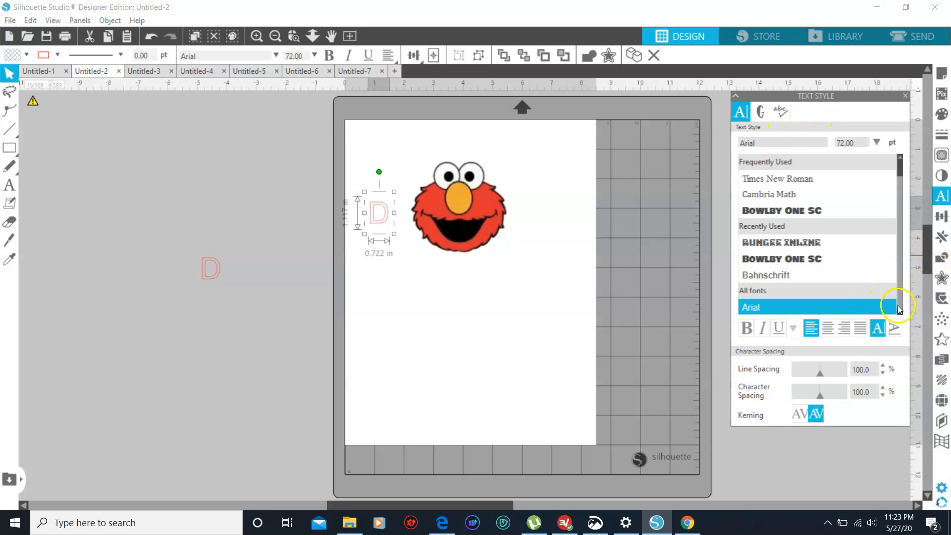
{"action": "scroll", "coordinate": [882, 259], "scroll_direction": "down", "scroll_amount": 10}
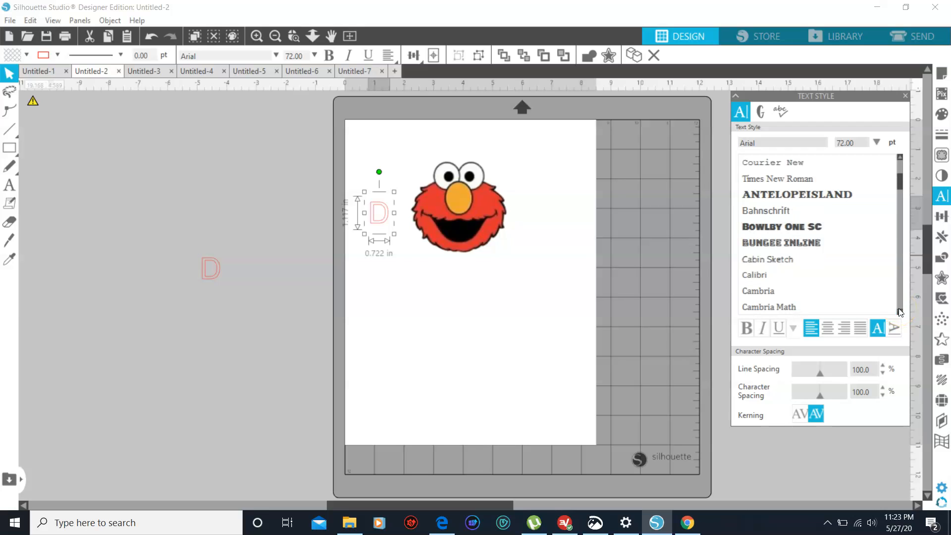
{"action": "left_click", "coordinate": [901, 157]}
{"action": "left_click", "coordinate": [900, 157]}
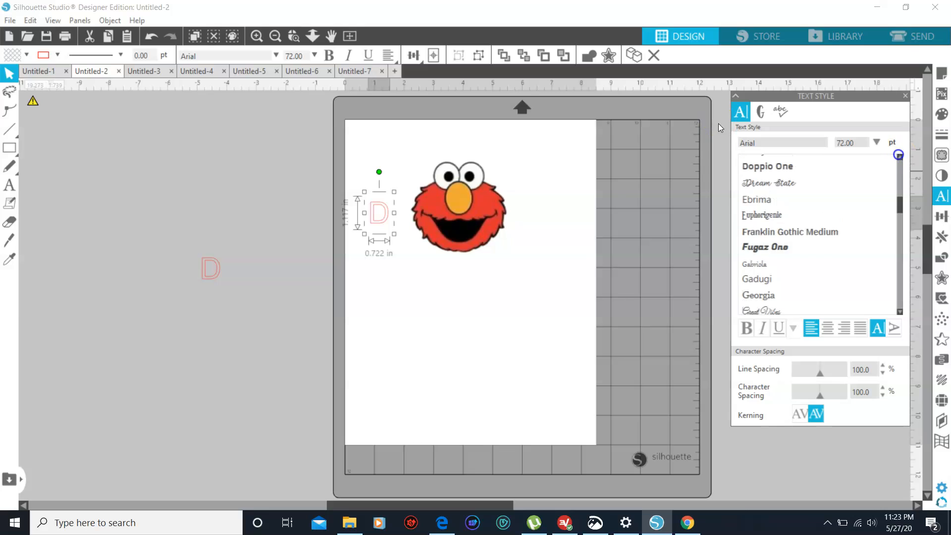
{"action": "left_click", "coordinate": [900, 157]}
{"action": "left_click", "coordinate": [900, 157]}
{"action": "left_click", "coordinate": [900, 157]}
{"action": "left_click", "coordinate": [900, 157]}
{"action": "left_click", "coordinate": [900, 157]}
{"action": "left_click_drag", "start_coordinate": [719, 123], "coordinate": [897, 155]}
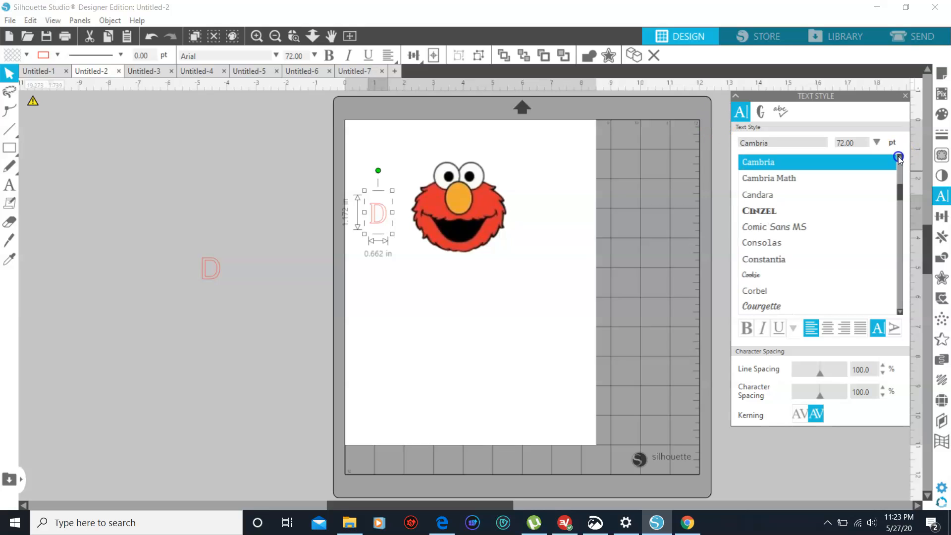
{"action": "left_click", "coordinate": [899, 157]}
{"action": "left_click", "coordinate": [900, 157]}
{"action": "left_click", "coordinate": [899, 157]}
{"action": "left_click", "coordinate": [899, 157]}
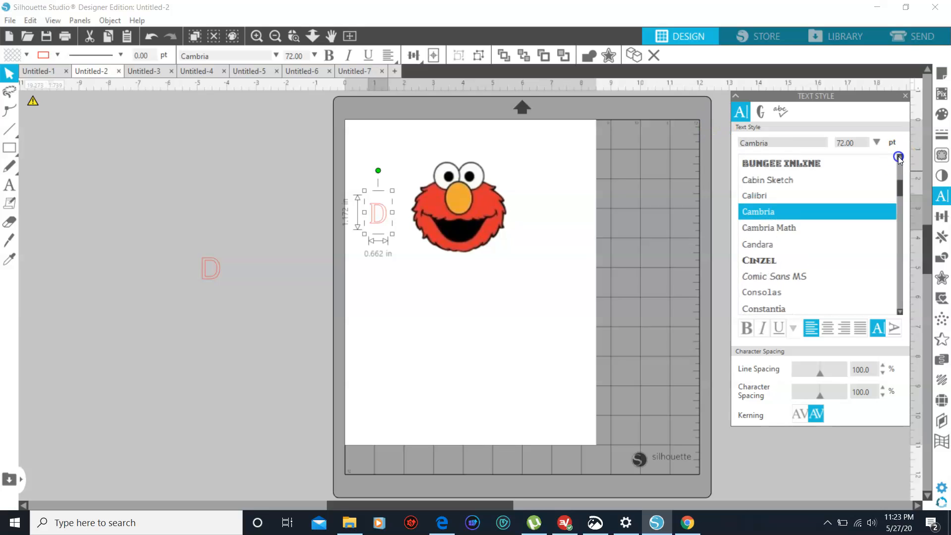
{"action": "left_click", "coordinate": [900, 158]}
{"action": "left_click", "coordinate": [899, 157]}
{"action": "left_click", "coordinate": [899, 157]}
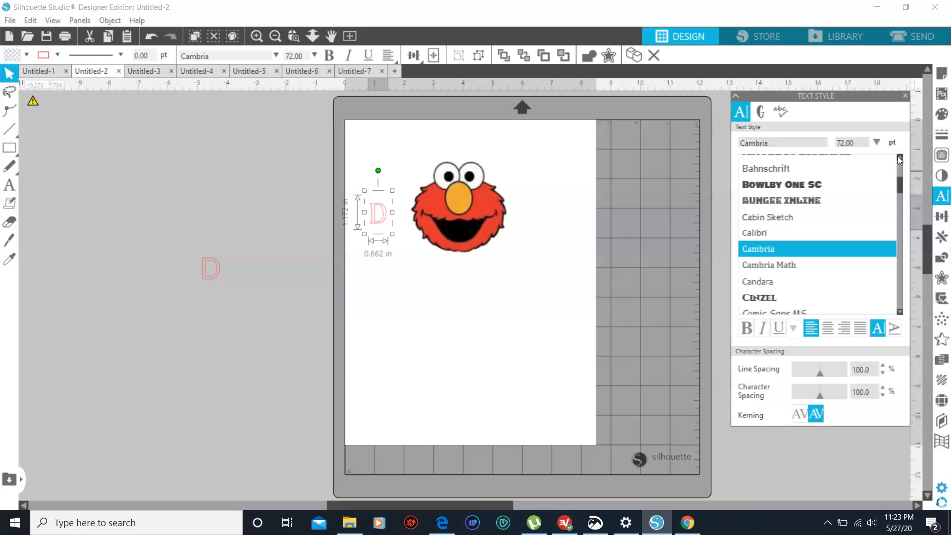
{"action": "left_click", "coordinate": [900, 157]}
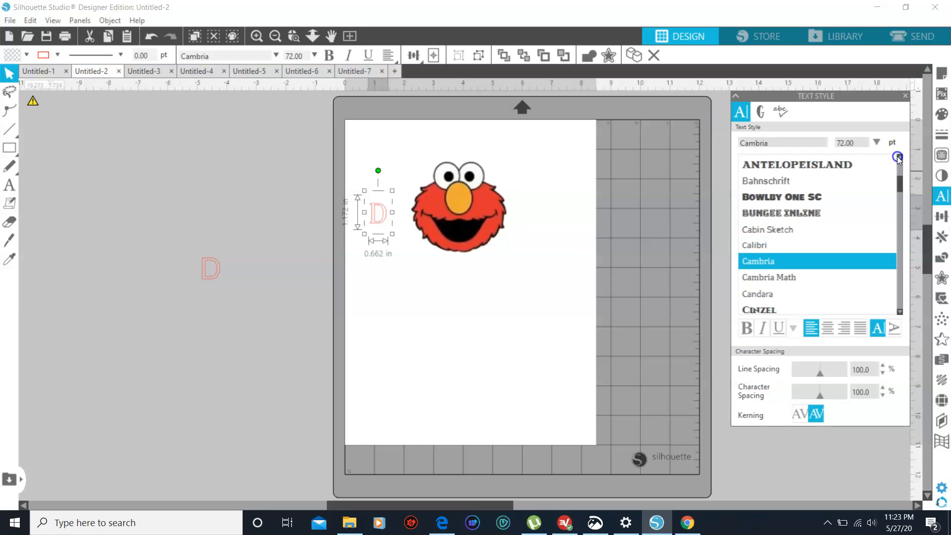
{"action": "left_click", "coordinate": [802, 197]}
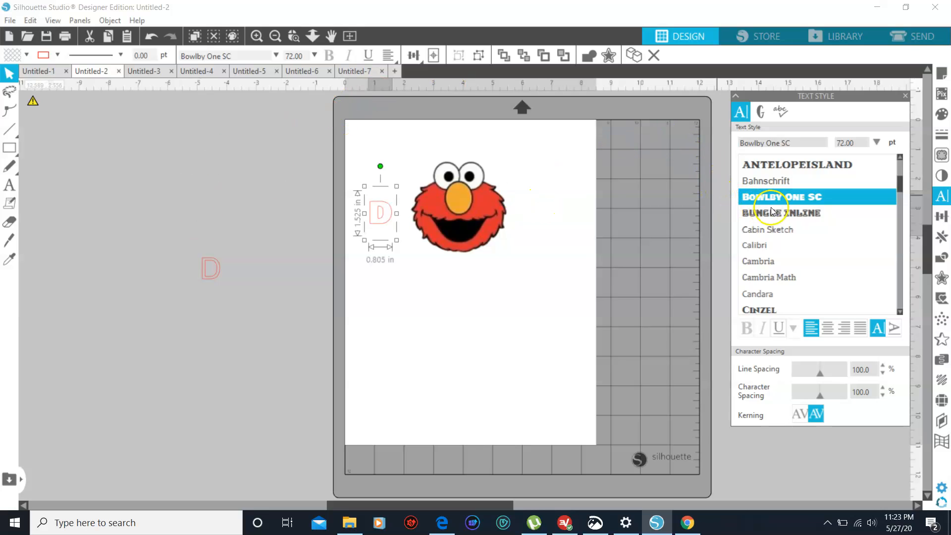
{"action": "left_click", "coordinate": [779, 165]}
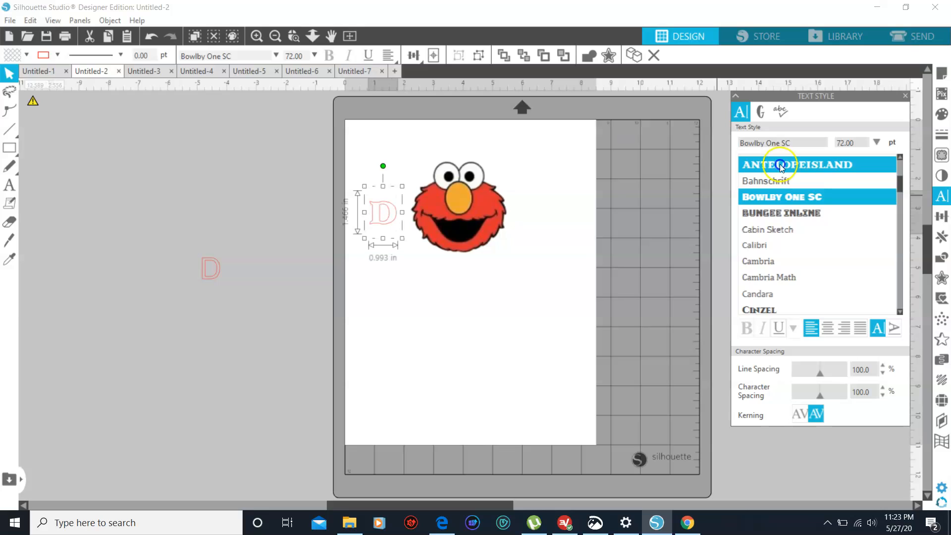
{"action": "left_click", "coordinate": [777, 193]}
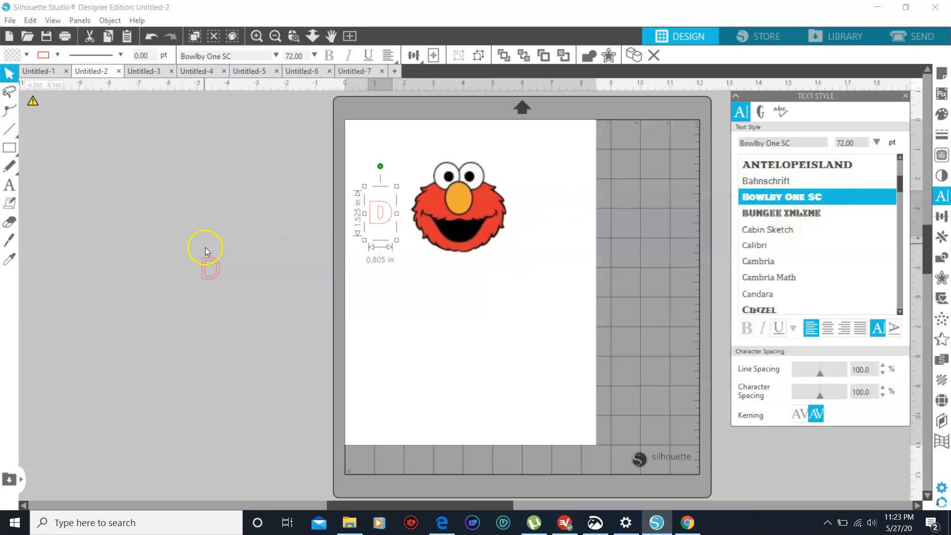
Set the second D's font to Bowlby One SC and place it to the right of the Elmo face
{"action": "left_click", "coordinate": [210, 265]}
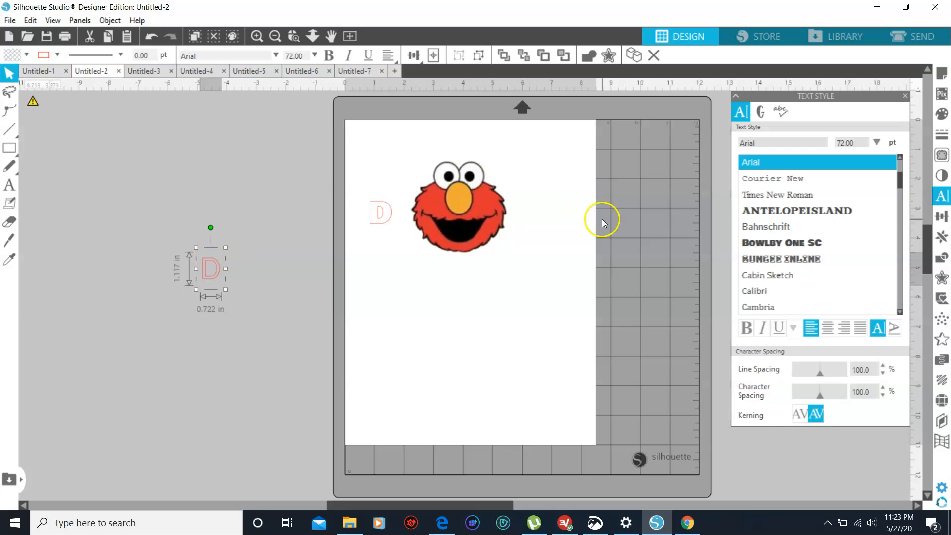
{"action": "left_click", "coordinate": [782, 243]}
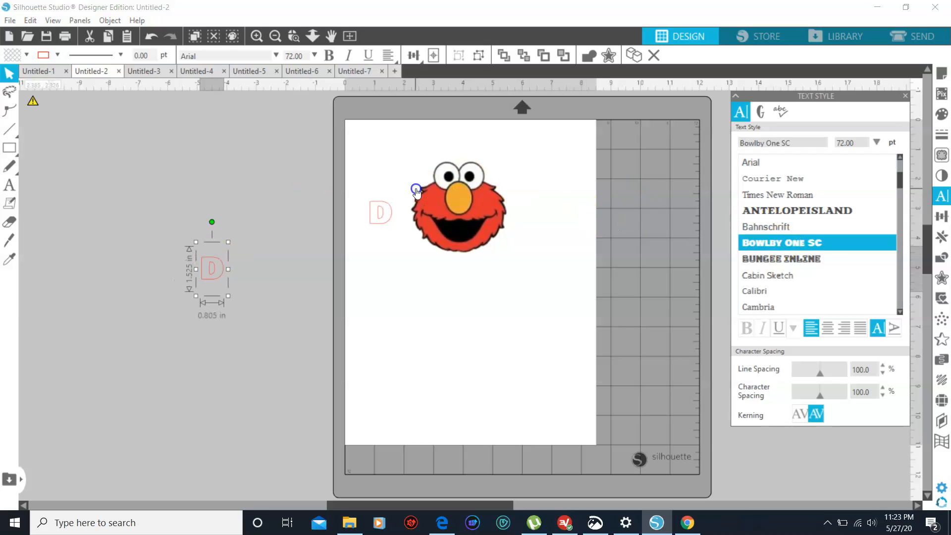
{"action": "left_click_drag", "start_coordinate": [206, 265], "coordinate": [547, 218]}
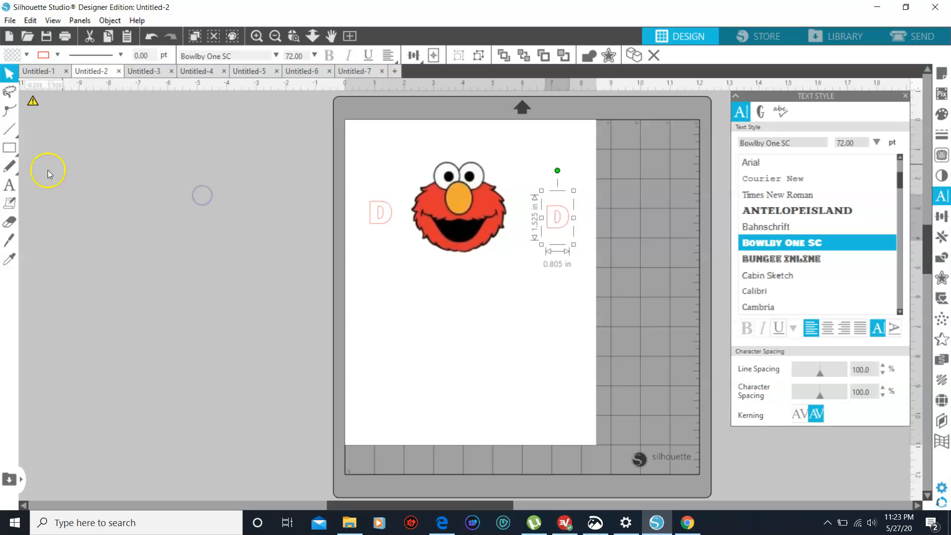
Add two separate letter M text objects side by side below the Elmo face
{"action": "left_click", "coordinate": [10, 185]}
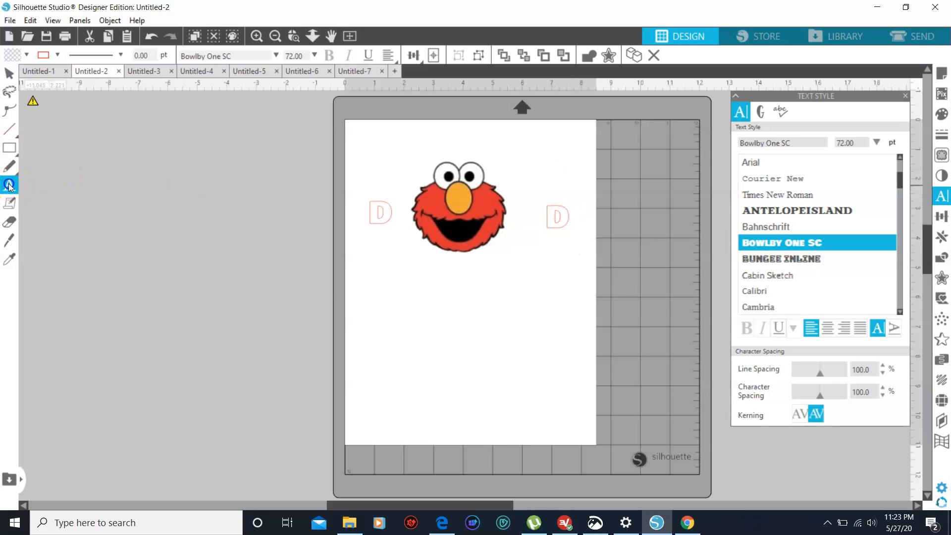
{"action": "left_click", "coordinate": [374, 301]}
{"action": "type", "text": "M"}
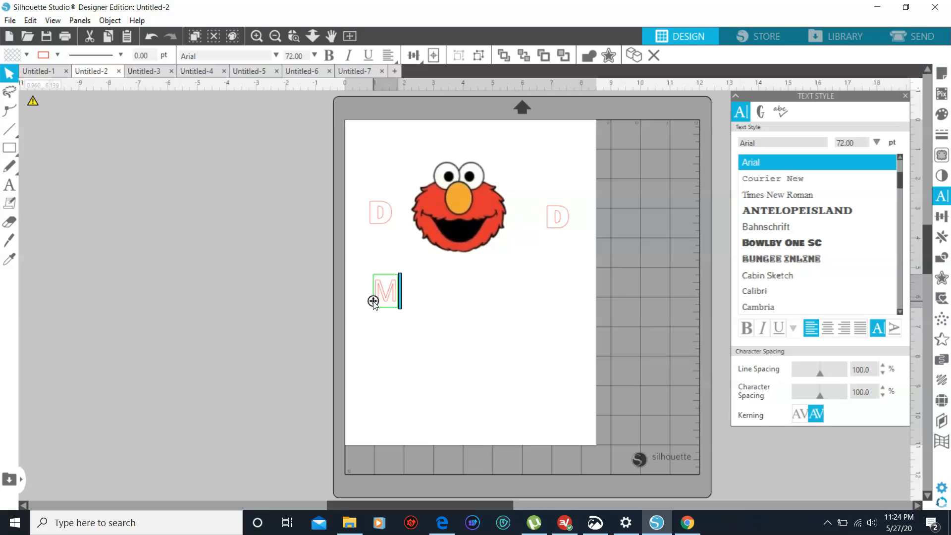
{"action": "left_click", "coordinate": [405, 313]}
{"action": "left_click", "coordinate": [284, 224]}
{"action": "left_click", "coordinate": [9, 224]}
{"action": "left_click", "coordinate": [9, 185]}
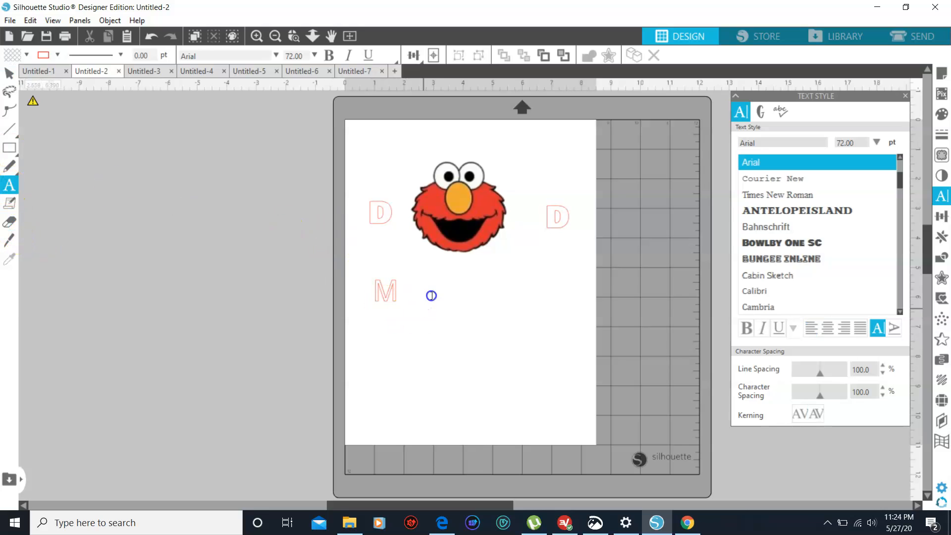
{"action": "left_click", "coordinate": [436, 292]}
{"action": "type", "text": "M"}
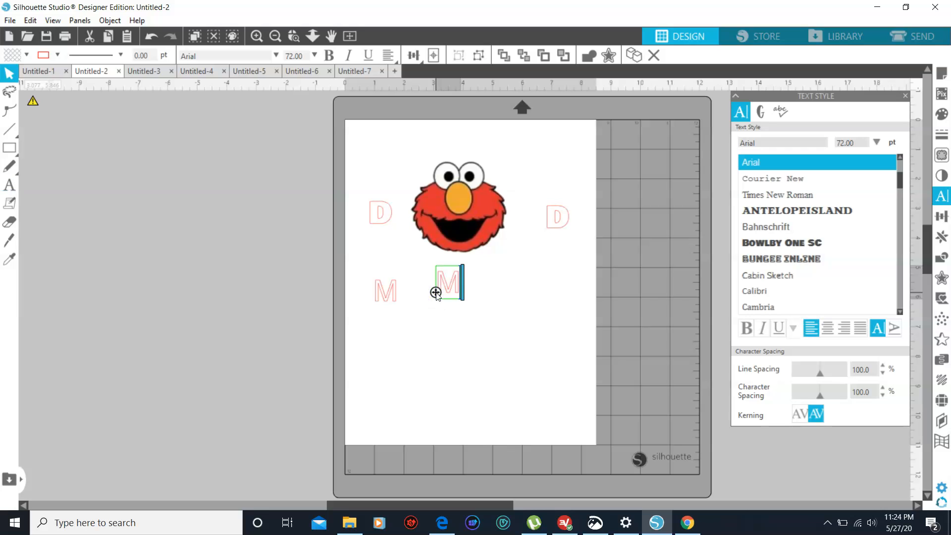
{"action": "left_click", "coordinate": [561, 357]}
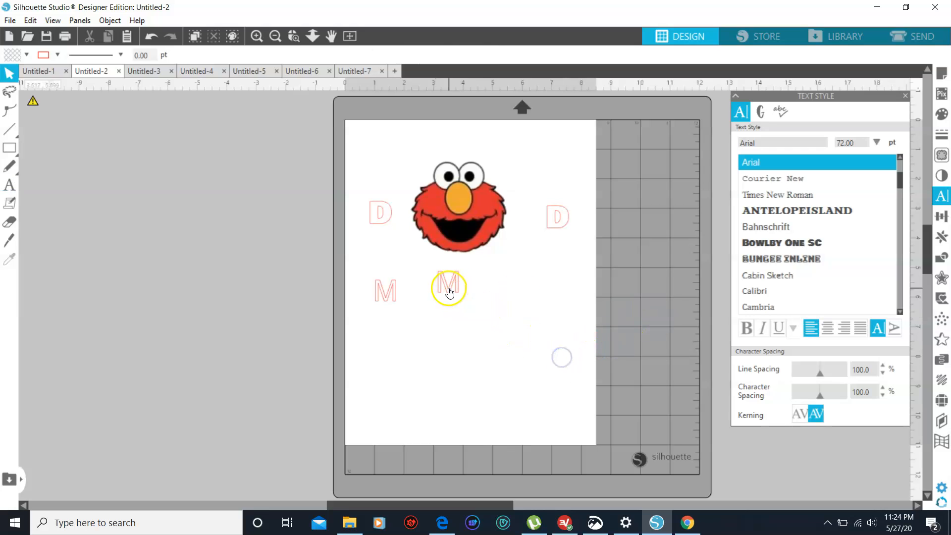
Try fonts on the M directly below the Elmo face, including Bowlby One SC, Cabin Sketch and Calibri, and set it to Cinzel
{"action": "left_click", "coordinate": [465, 285]}
{"action": "left_click", "coordinate": [805, 242]}
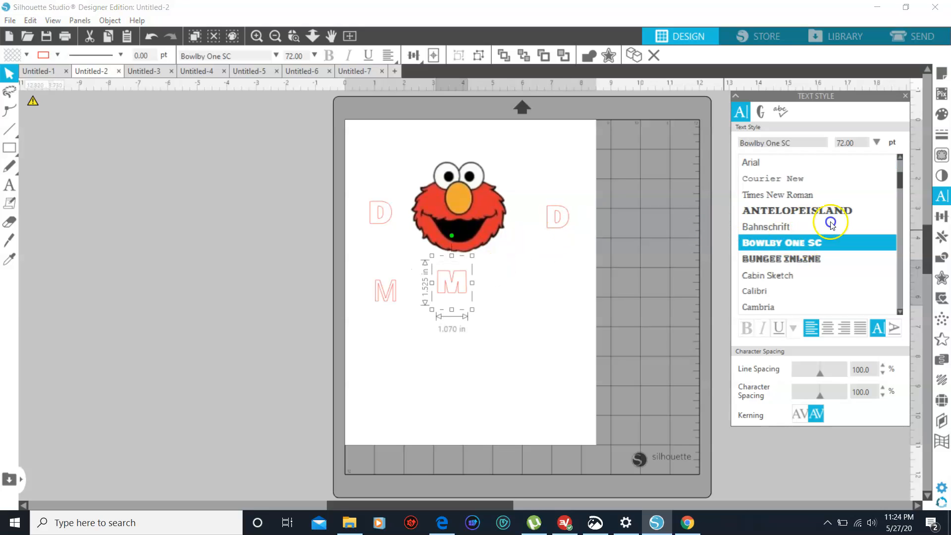
{"action": "left_click", "coordinate": [780, 276]}
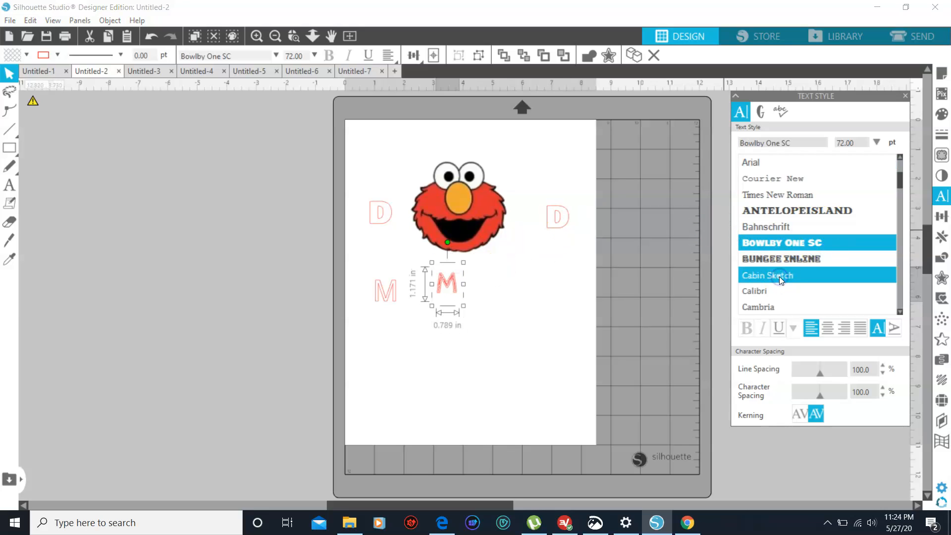
{"action": "left_click", "coordinate": [781, 291]}
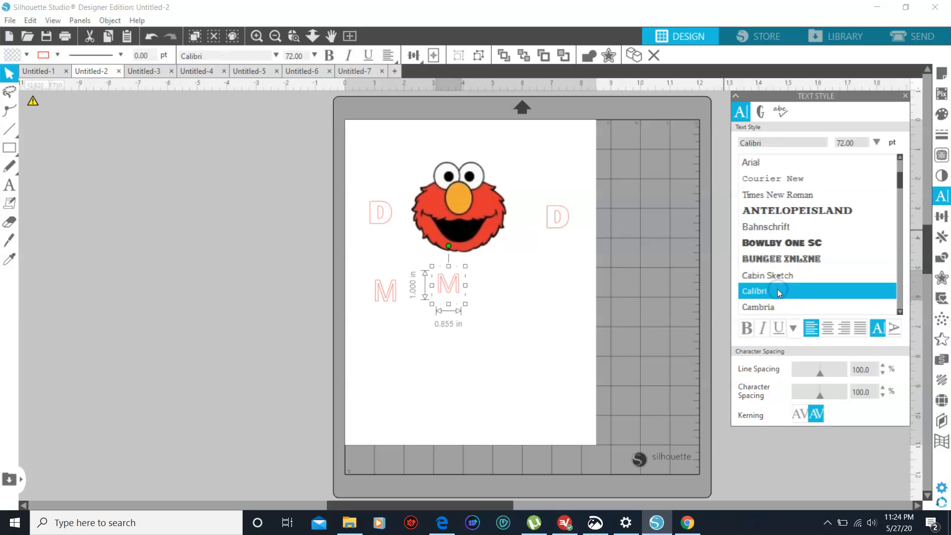
{"action": "key", "text": "Down"}
{"action": "key", "text": "Down"}
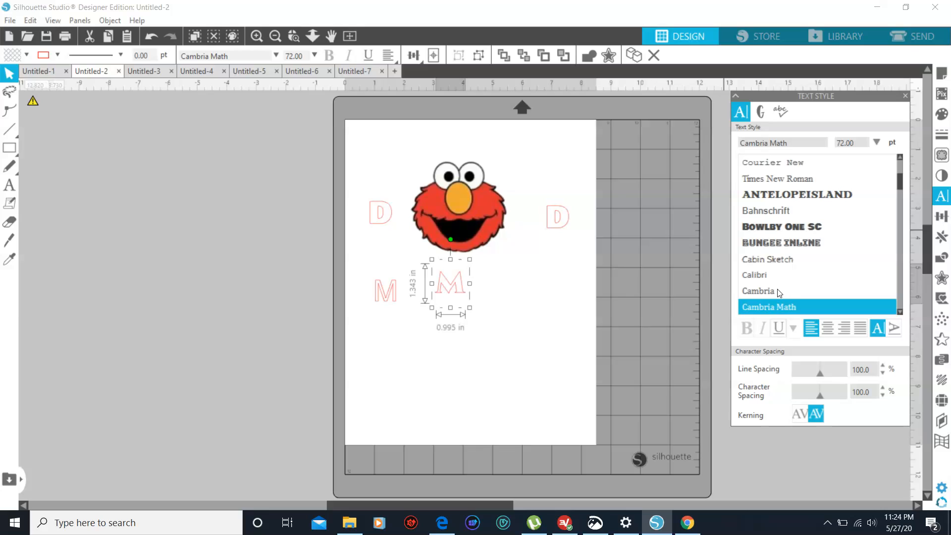
{"action": "key", "text": "Down"}
{"action": "key", "text": "Down"}
{"action": "key", "text": "Up"}
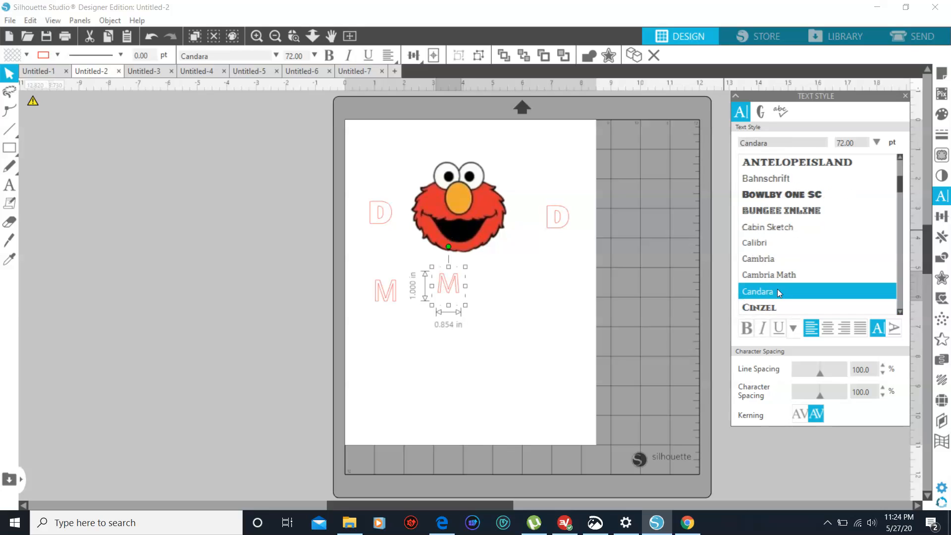
{"action": "key", "text": "Down"}
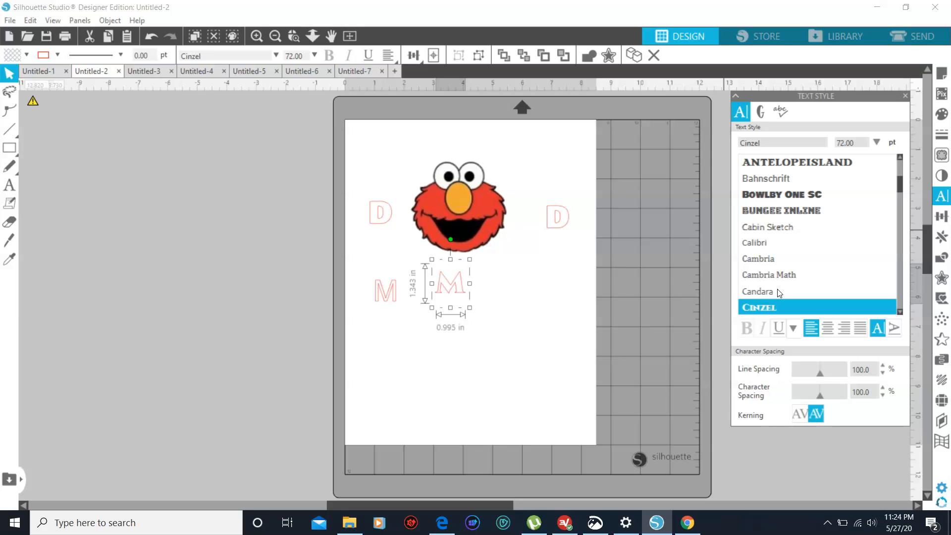
Try the Cinzel font on the D left of the Elmo face and undo the change
{"action": "left_click", "coordinate": [381, 219]}
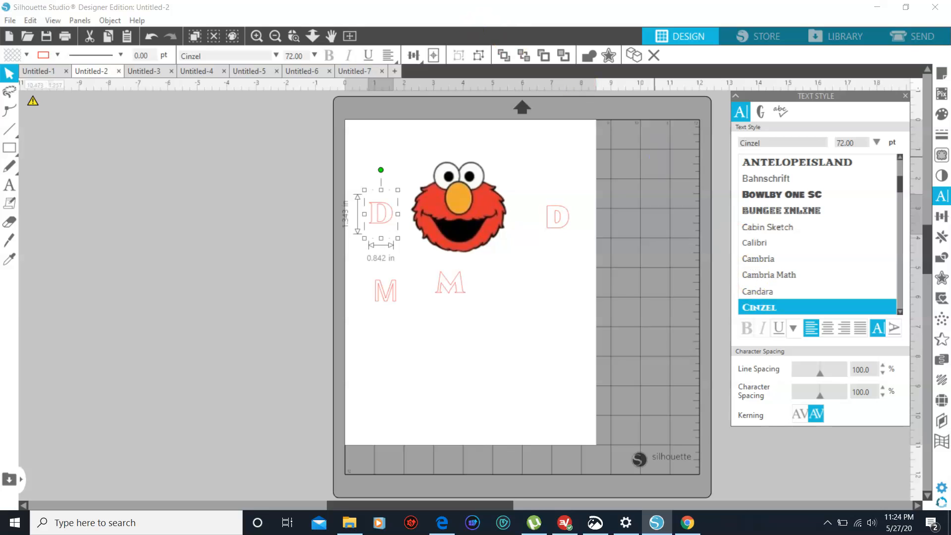
{"action": "left_click", "coordinate": [151, 35]}
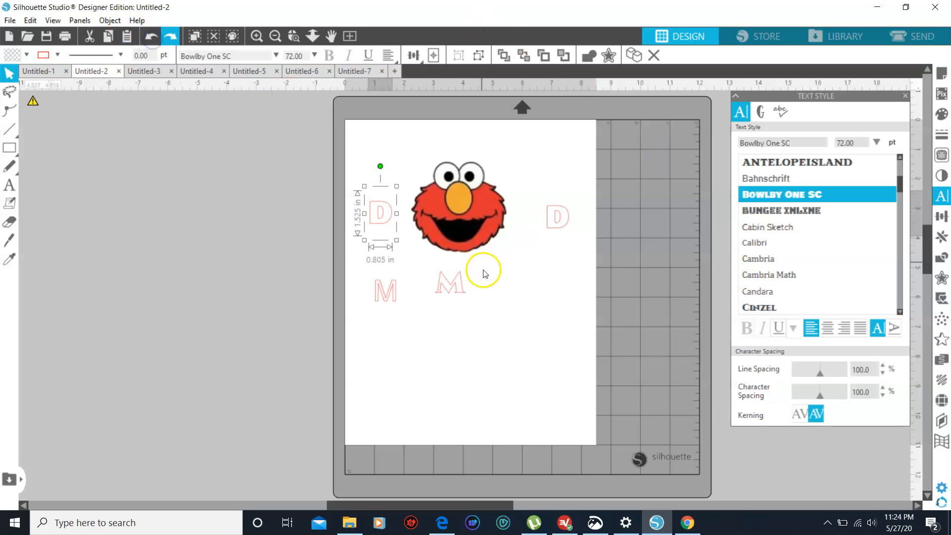
Try the fonts listed after Cinzel on the M directly below the Elmo face and set it to Lemon
{"action": "left_click", "coordinate": [455, 285]}
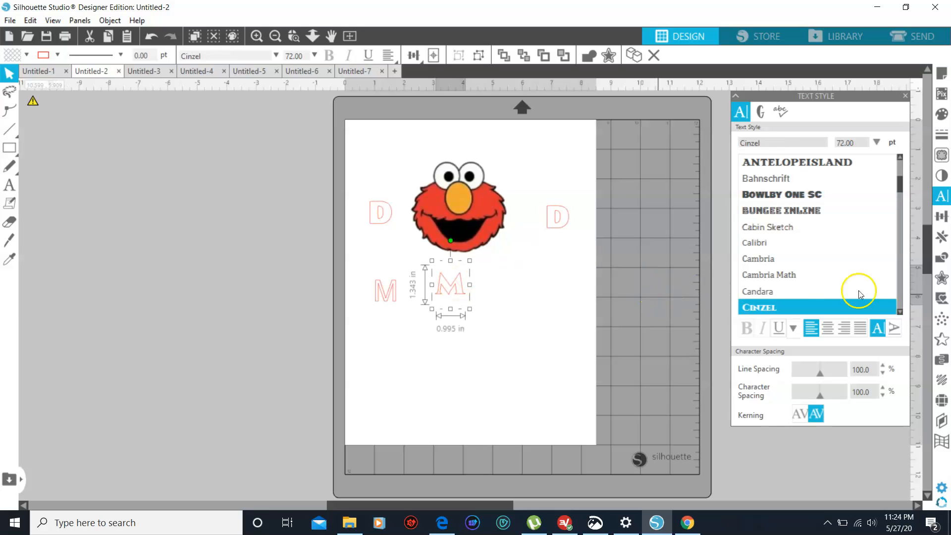
{"action": "left_click", "coordinate": [900, 311]}
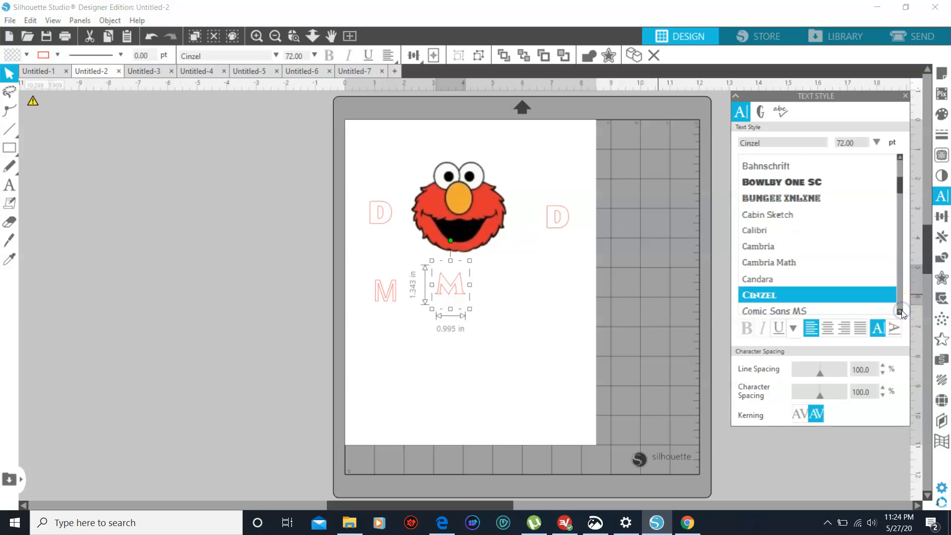
{"action": "left_click", "coordinate": [854, 303]}
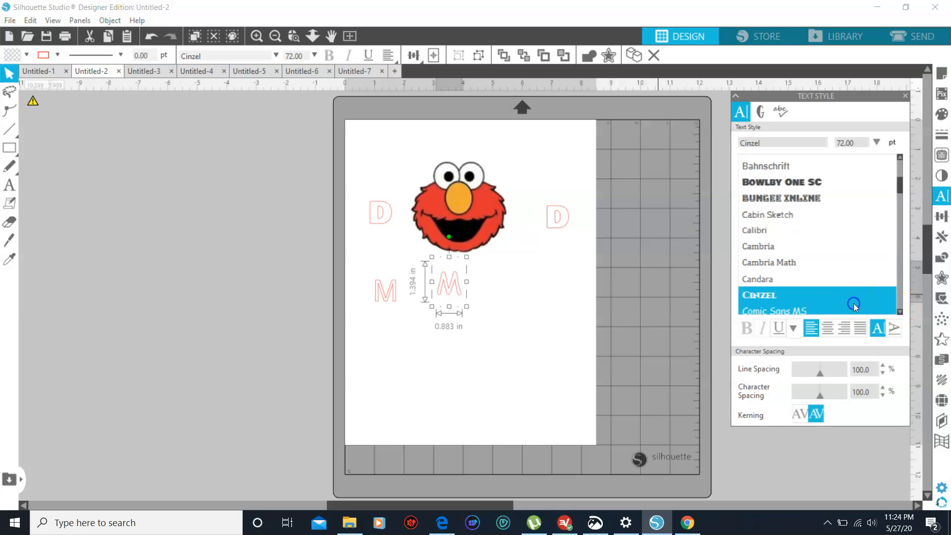
{"action": "key", "text": "Down"}
{"action": "key", "text": "Down"}
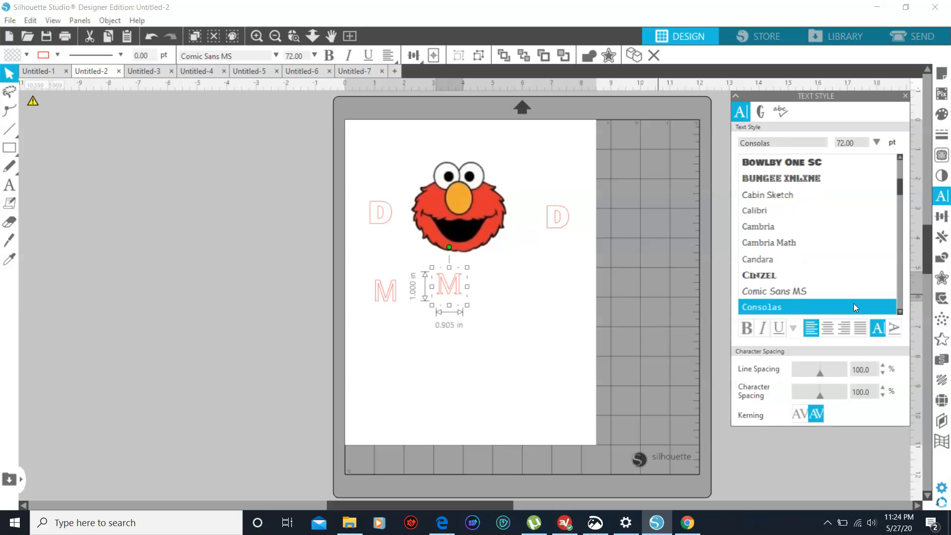
{"action": "key", "text": "Down"}
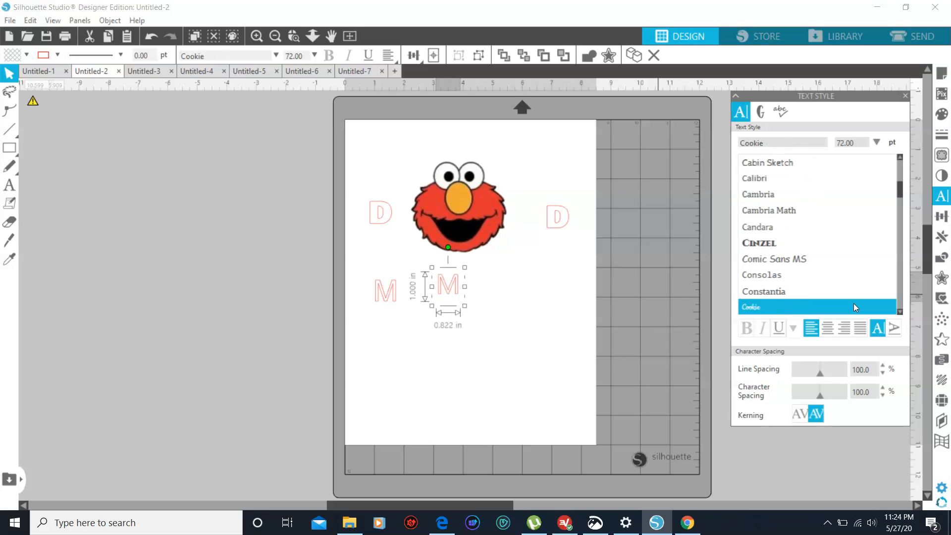
{"action": "key", "text": "Down"}
{"action": "key", "text": "Down"}
{"action": "key", "text": "Down"}
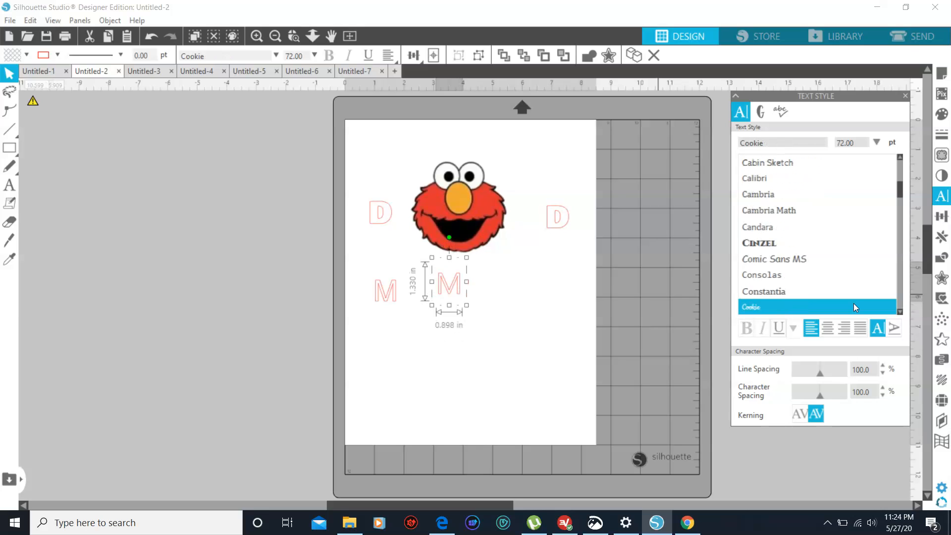
{"action": "key", "text": "Down"}
{"action": "key", "text": "Down"}
{"action": "key", "text": "Down"}
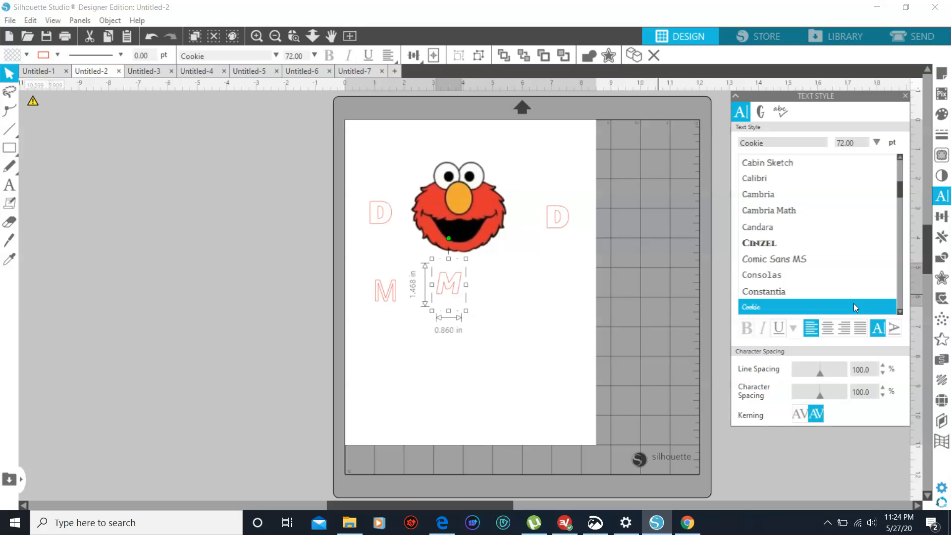
{"action": "key", "text": "Down"}
{"action": "key", "text": "Down"}
{"action": "key", "text": "Down"}
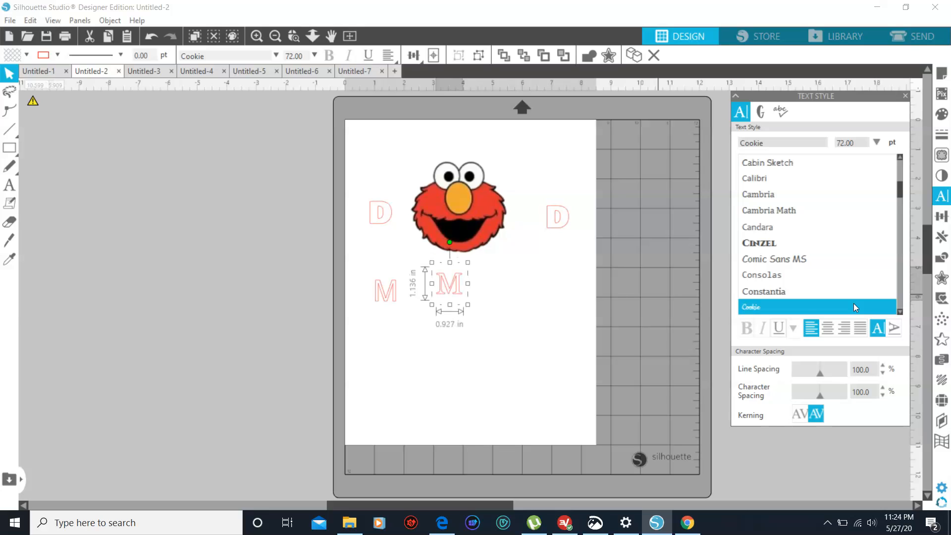
{"action": "key", "text": "Down"}
{"action": "key", "text": "Down"}
{"action": "key", "text": "Down"}
{"action": "key", "text": "Down"}
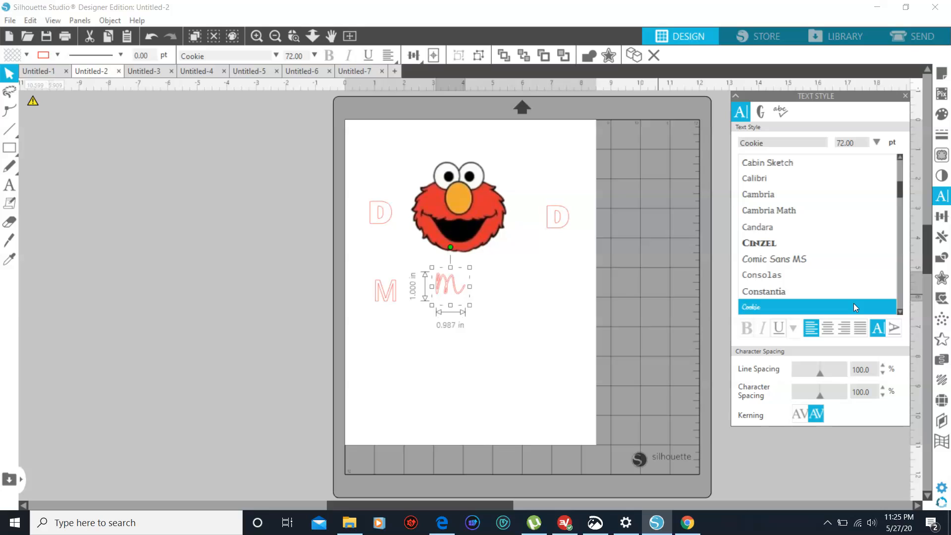
{"action": "key", "text": "Down"}
{"action": "key", "text": "Down"}
{"action": "key", "text": "Down"}
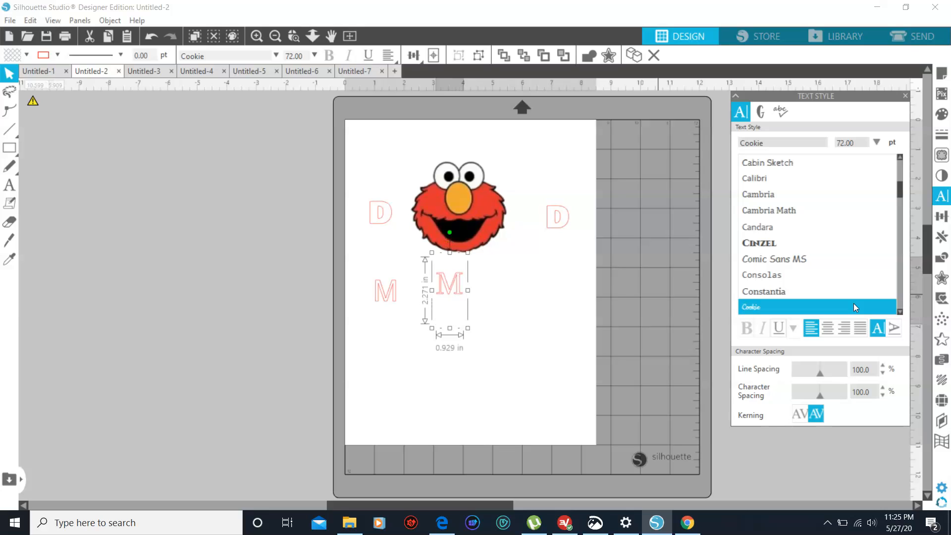
{"action": "key", "text": "Down"}
{"action": "key", "text": "Down"}
{"action": "key", "text": "Down"}
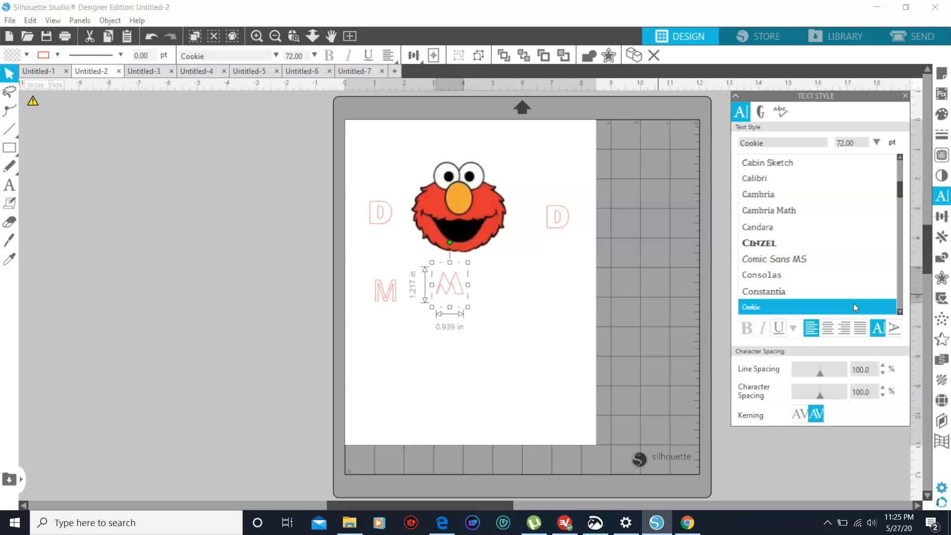
{"action": "key", "text": "Up"}
{"action": "key", "text": "Up"}
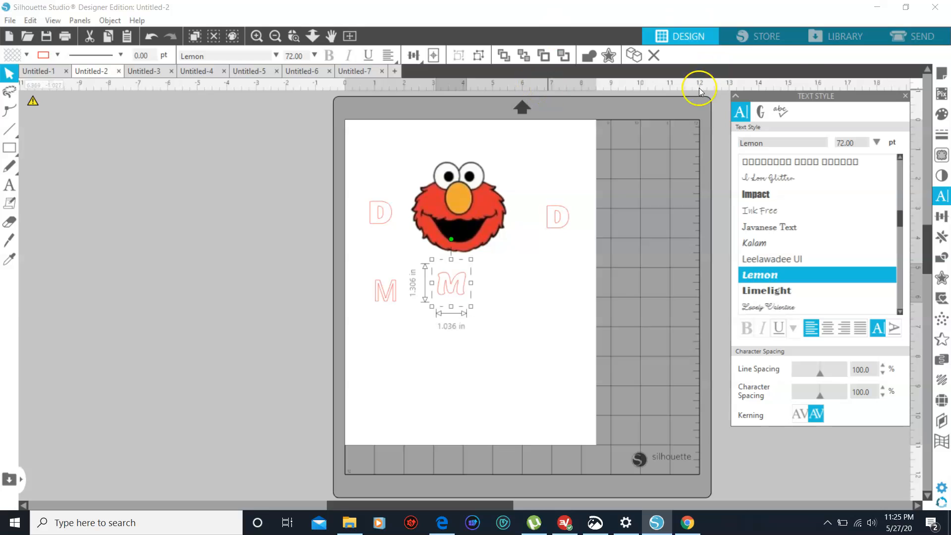
Try the Lemon font on the D left of the Elmo face and undo the change
{"action": "left_click", "coordinate": [379, 214]}
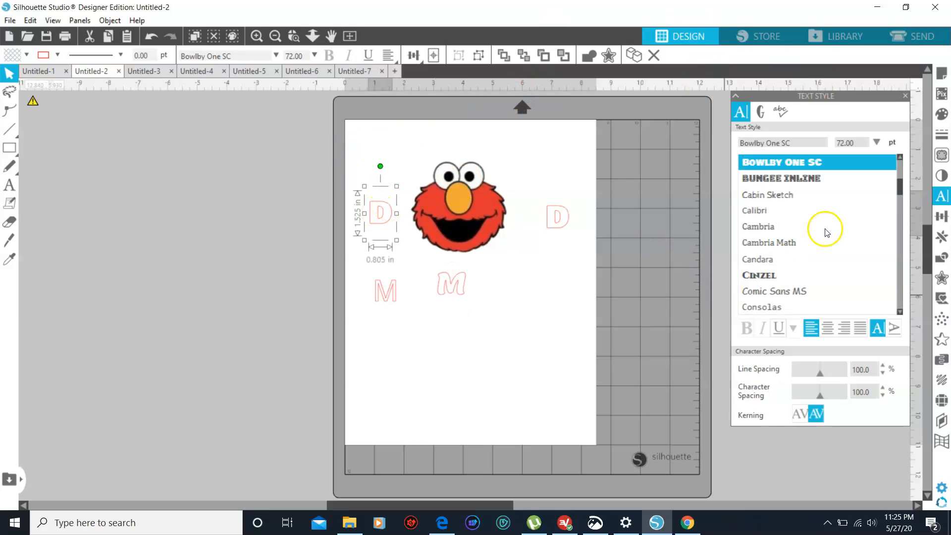
{"action": "left_click", "coordinate": [791, 143]}
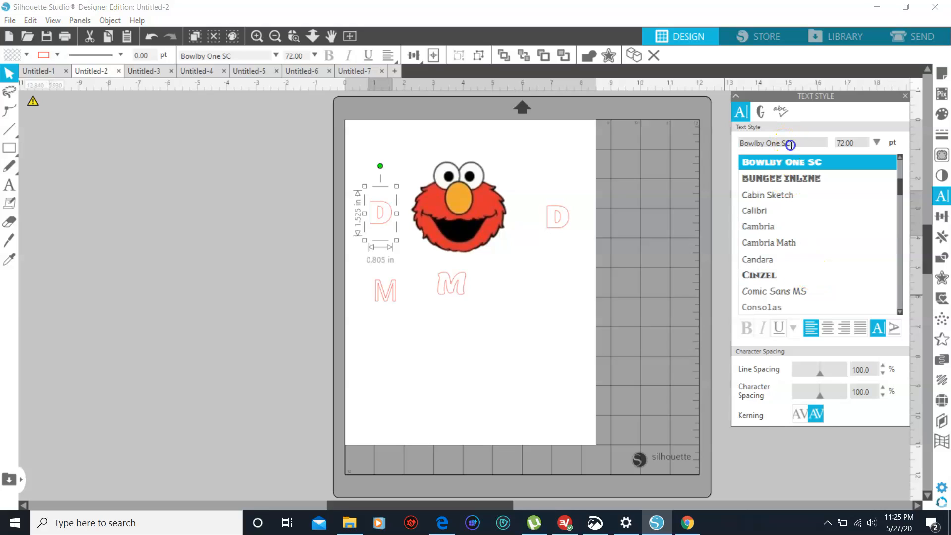
{"action": "left_click", "coordinate": [805, 144]}
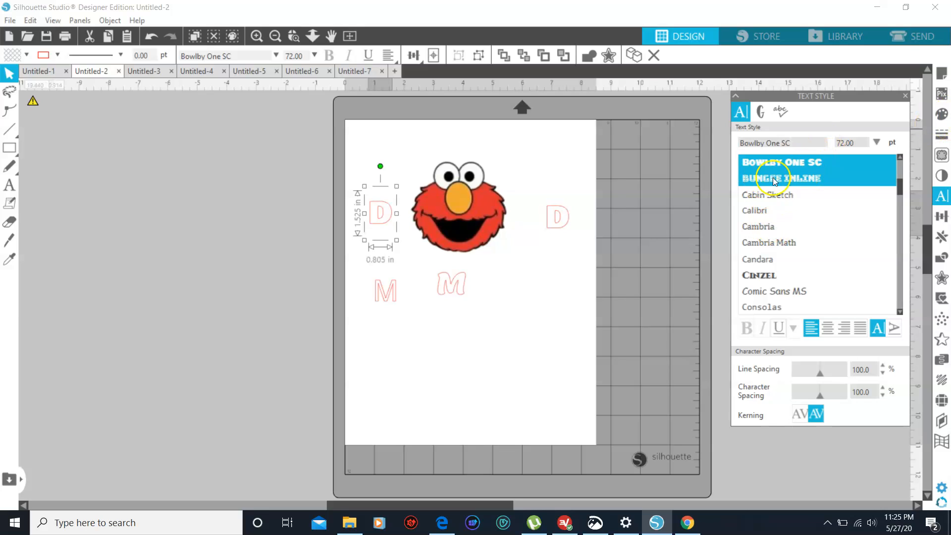
{"action": "key", "text": "BackSpace"}
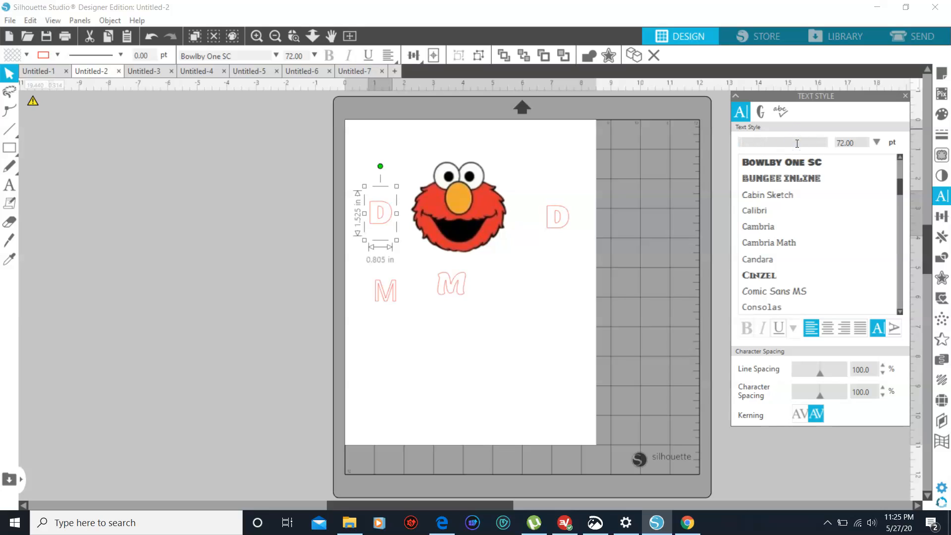
{"action": "type", "text": "Lemon"}
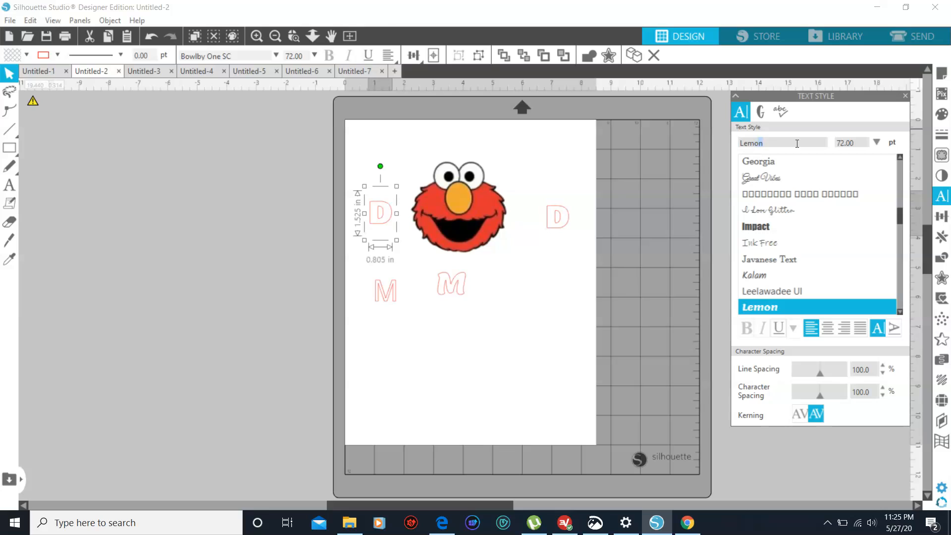
{"action": "key", "text": "Return"}
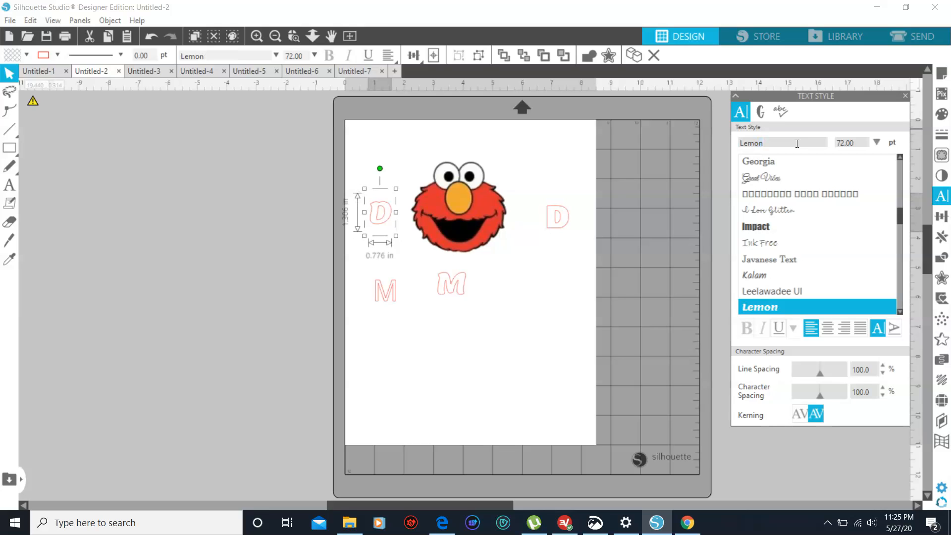
{"action": "left_click", "coordinate": [152, 36]}
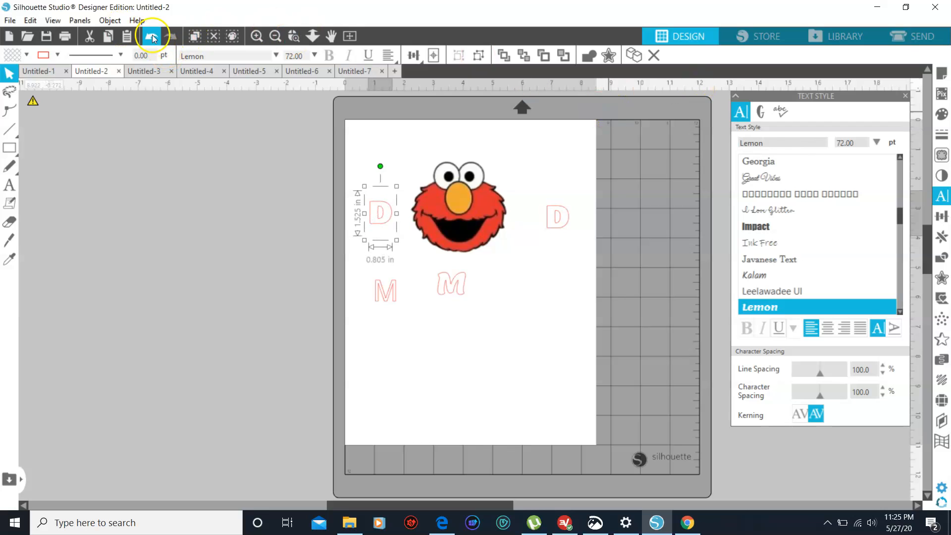
Set the font of the M directly below the Elmo face to Bowlby One SC
{"action": "left_click", "coordinate": [467, 291]}
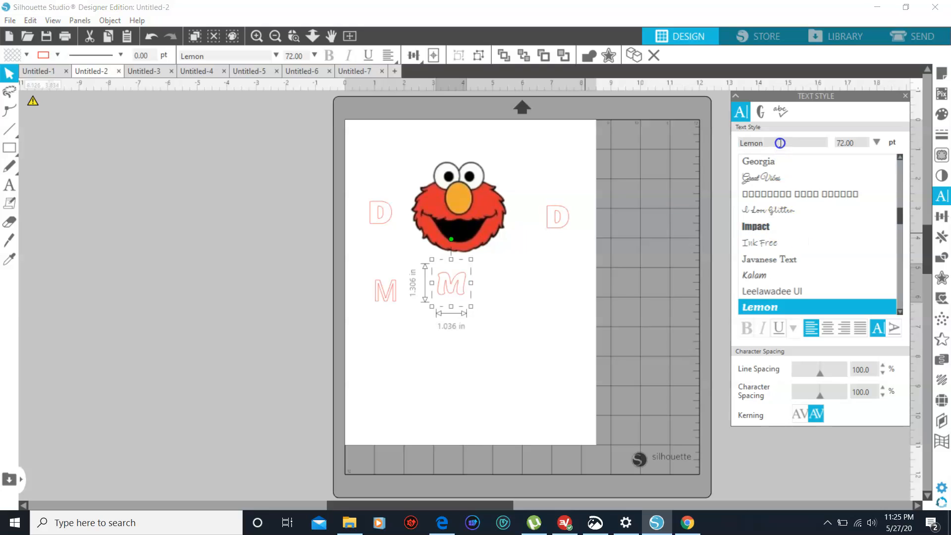
{"action": "key", "text": "BackSpace"}
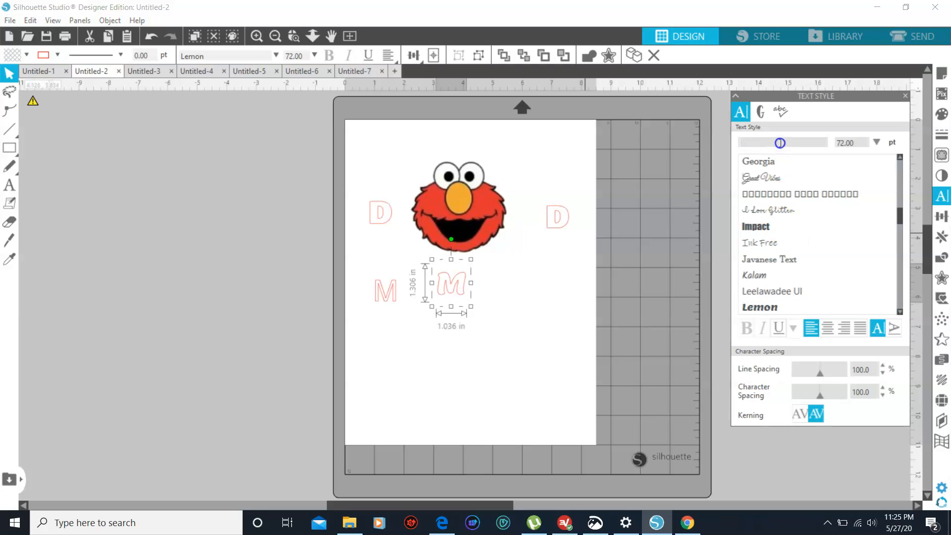
{"action": "type", "text": "bowlby One SC"}
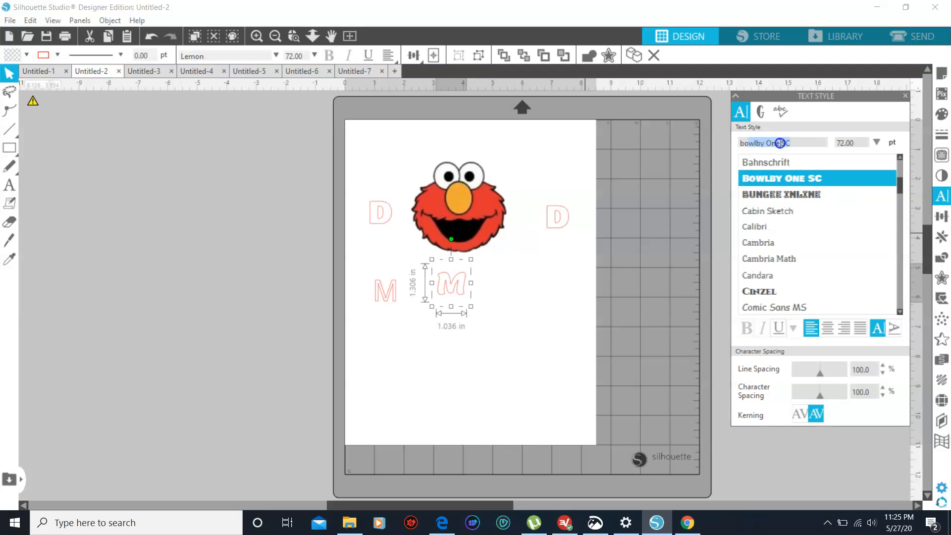
{"action": "key", "text": "Return"}
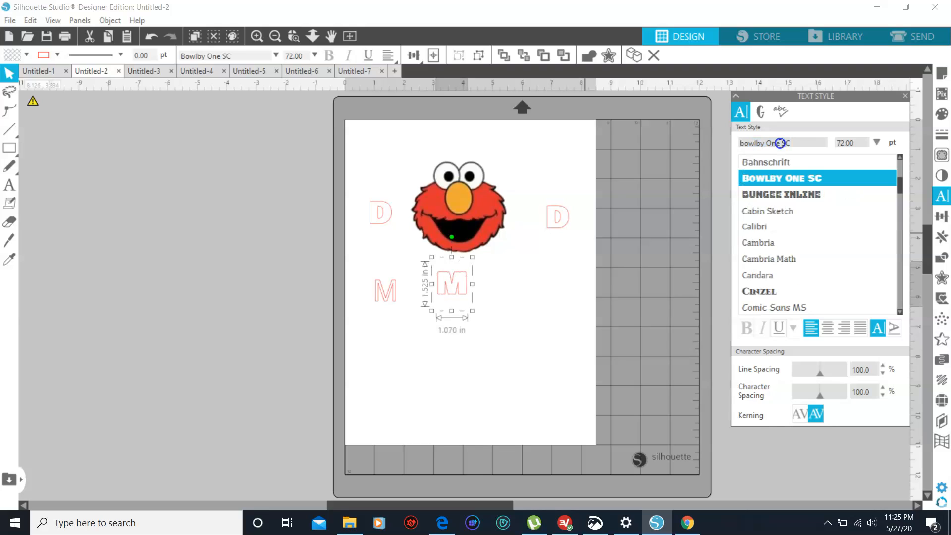
Delete the Arial M below the left D and select the Bowlby One SC M
{"action": "left_click", "coordinate": [376, 300]}
{"action": "left_click_drag", "start_coordinate": [377, 300], "coordinate": [458, 283]}
{"action": "left_click", "coordinate": [458, 282]}
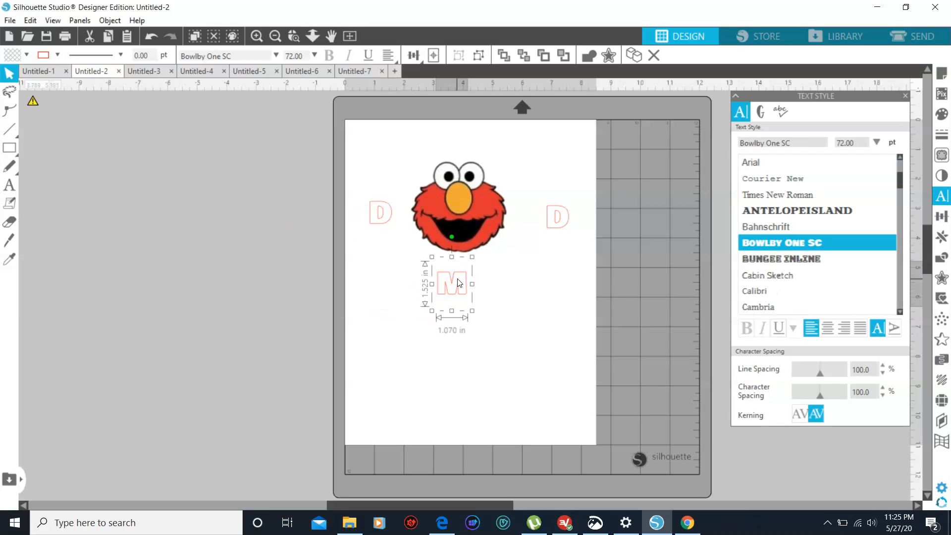
Copy the Bowlby One SC M below the Elmo face and paste a duplicate onto the page
{"action": "right_click", "coordinate": [458, 282]}
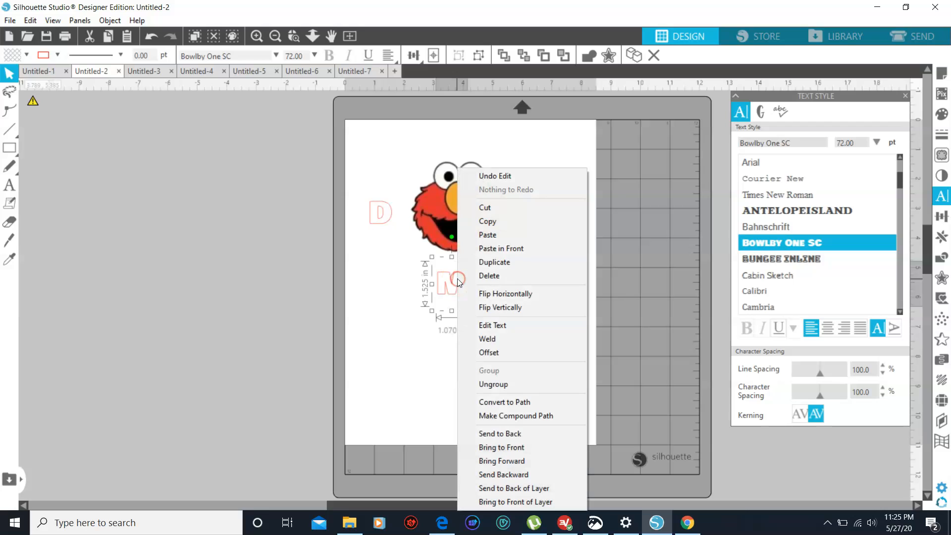
{"action": "left_click", "coordinate": [524, 223]}
{"action": "key", "text": "i"}
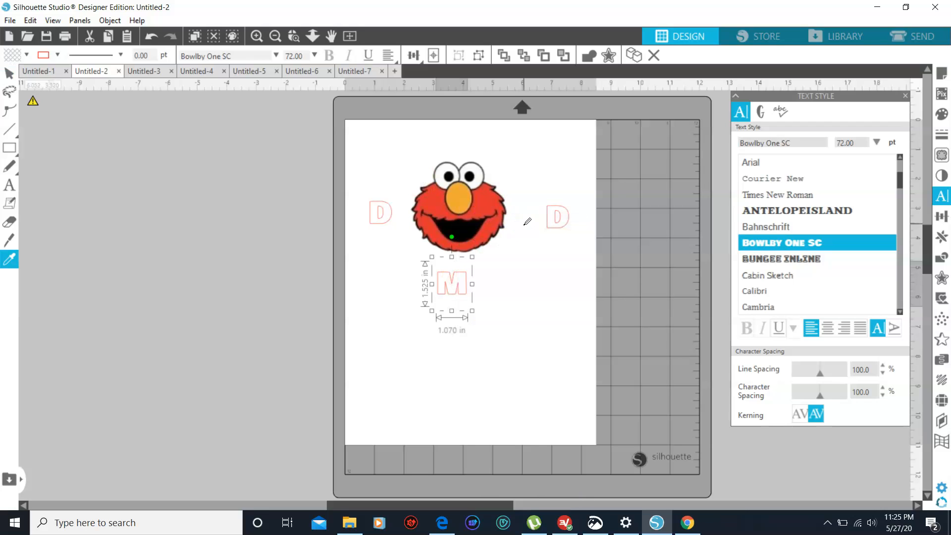
{"action": "key", "text": "ctrl+v"}
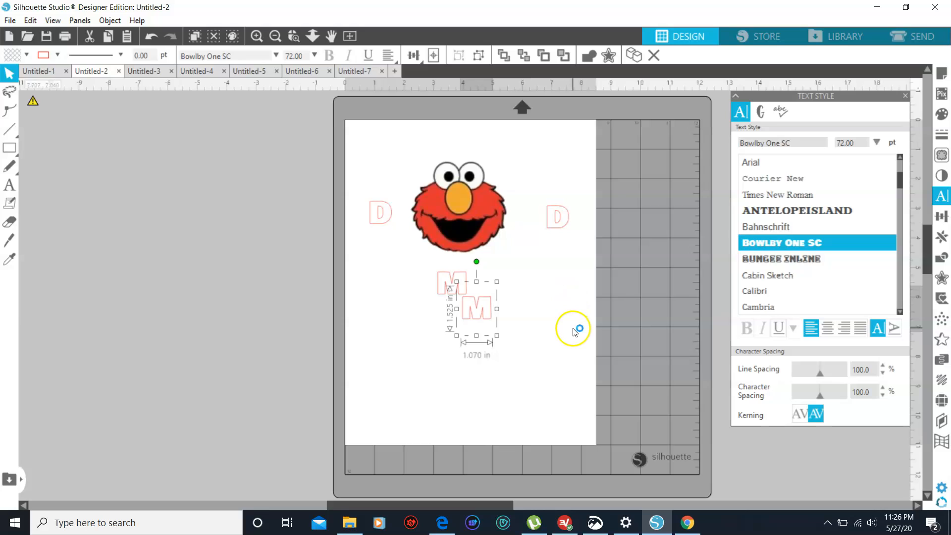
Spread the two Bowlby One SC M letters apart across the lower half of the page, clear of the Elmo face
{"action": "left_click", "coordinate": [546, 323]}
{"action": "left_click_drag", "start_coordinate": [488, 310], "coordinate": [544, 284]}
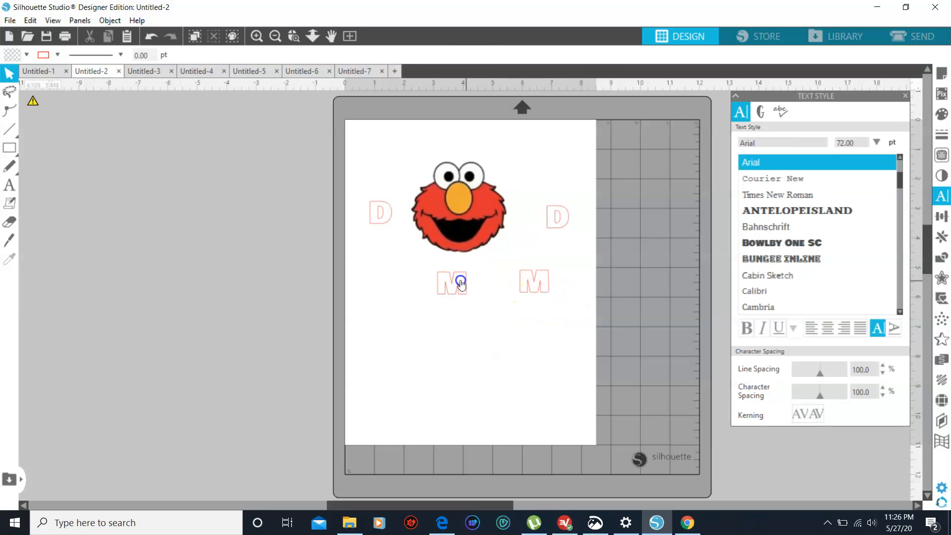
{"action": "left_click", "coordinate": [460, 283]}
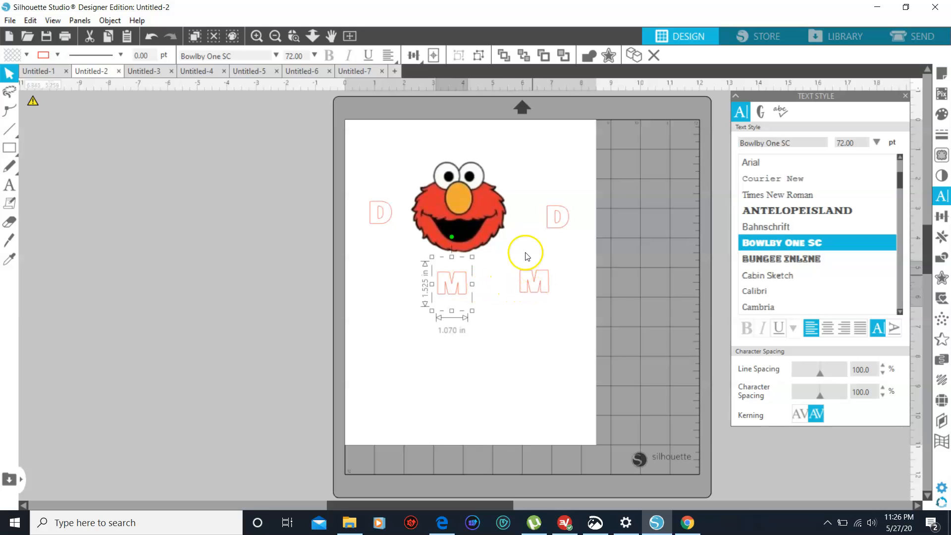
{"action": "left_click_drag", "start_coordinate": [452, 272], "coordinate": [414, 313]}
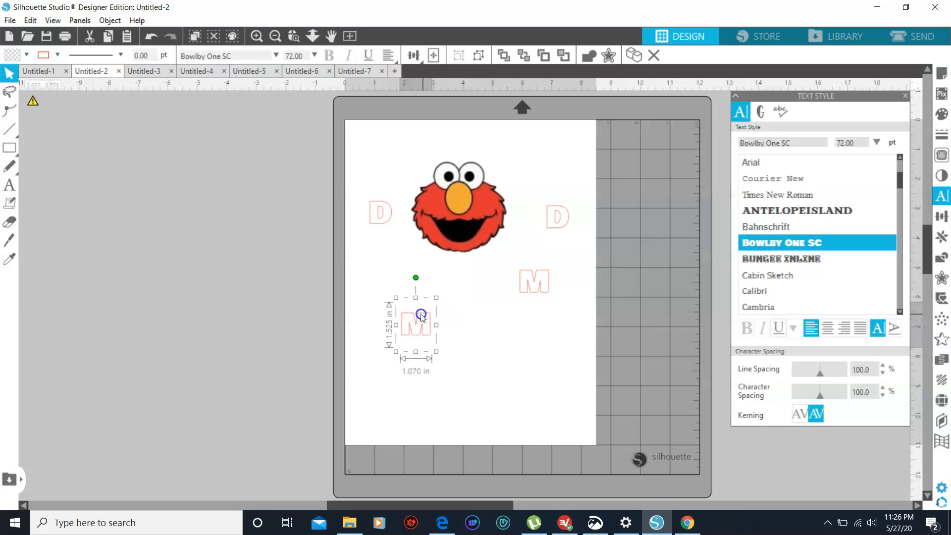
{"action": "left_click_drag", "start_coordinate": [535, 278], "coordinate": [522, 355]}
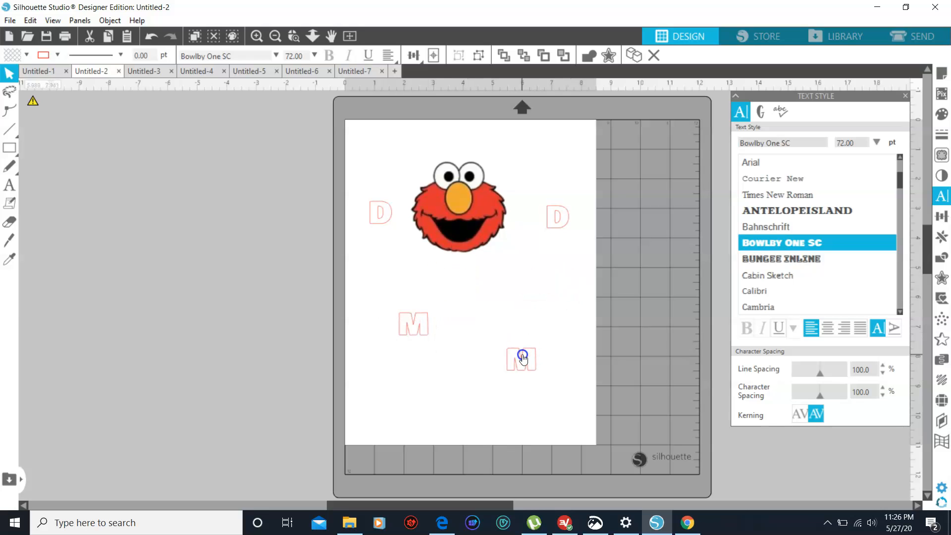
Enlarge the D left of the Elmo face to 220.14 pt, about 2.46 in wide, keeping it beside the face
{"action": "left_click", "coordinate": [374, 238]}
{"action": "left_click", "coordinate": [379, 216]}
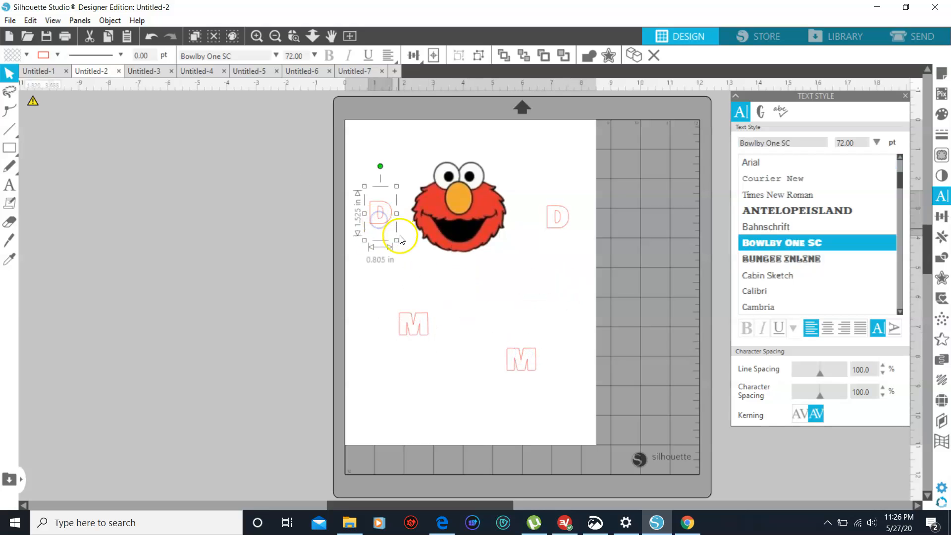
{"action": "left_click_drag", "start_coordinate": [397, 239], "coordinate": [430, 301]}
{"action": "left_click_drag", "start_coordinate": [406, 262], "coordinate": [388, 232]}
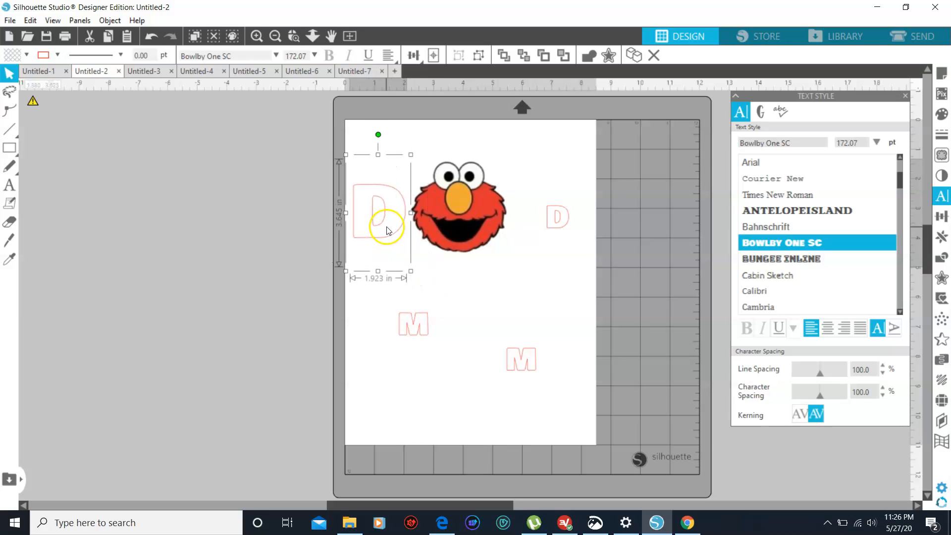
{"action": "left_click_drag", "start_coordinate": [411, 272], "coordinate": [427, 302]}
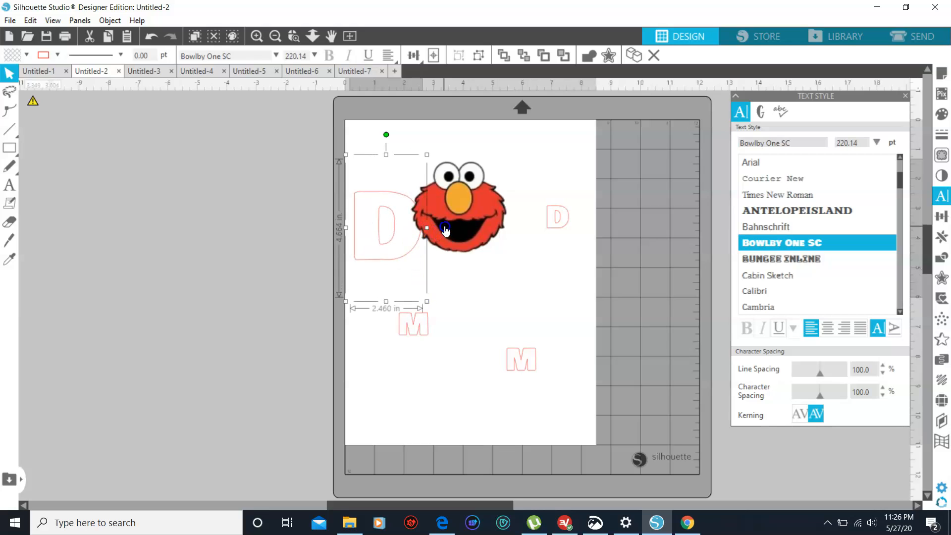
Reposition the Elmo face and the enlarged left D so they sit side by side without overlapping
{"action": "left_click_drag", "start_coordinate": [444, 225], "coordinate": [457, 228]}
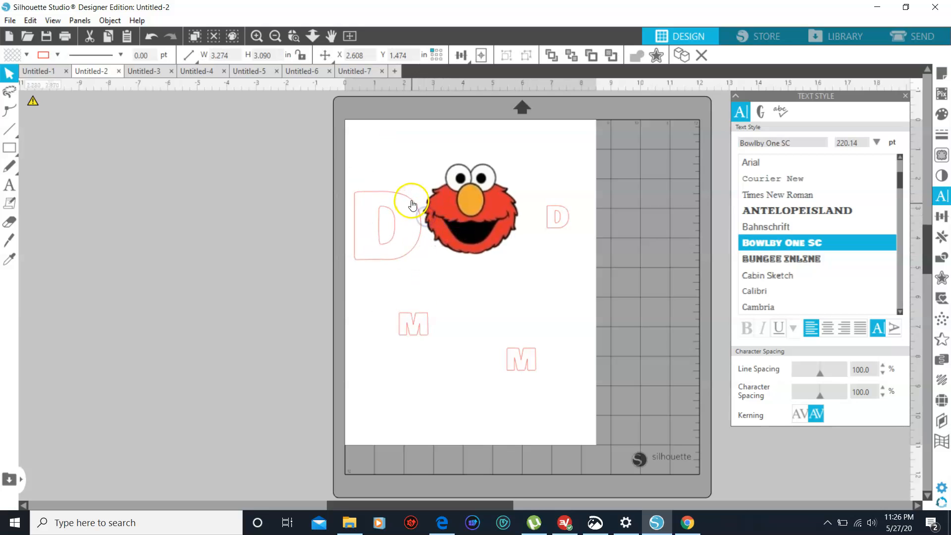
{"action": "left_click_drag", "start_coordinate": [411, 200], "coordinate": [409, 197]}
{"action": "left_click_drag", "start_coordinate": [407, 195], "coordinate": [405, 194]}
{"action": "left_click_drag", "start_coordinate": [480, 200], "coordinate": [475, 201]}
{"action": "left_click", "coordinate": [395, 200]}
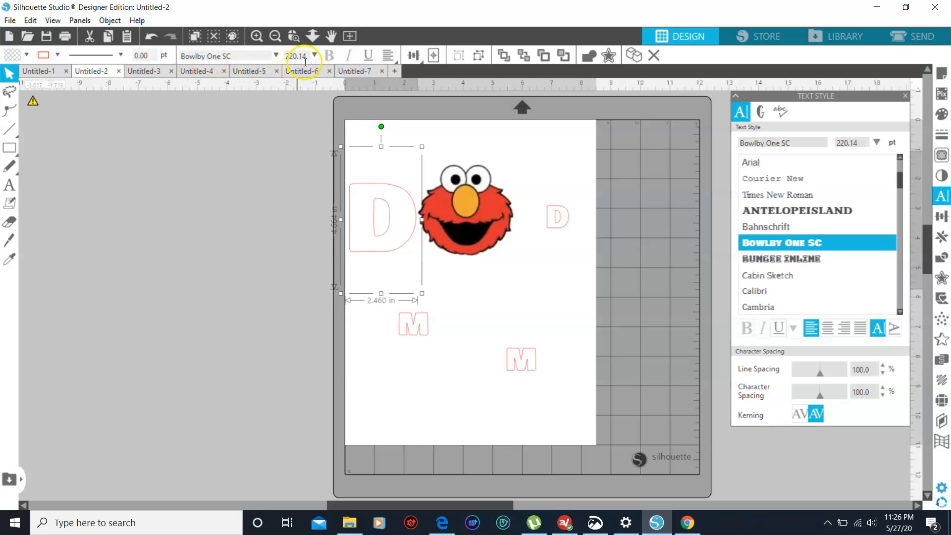
Set the right D's font size to 220.14 pt and place it directly against the right side of the Elmo face
{"action": "left_click", "coordinate": [551, 208]}
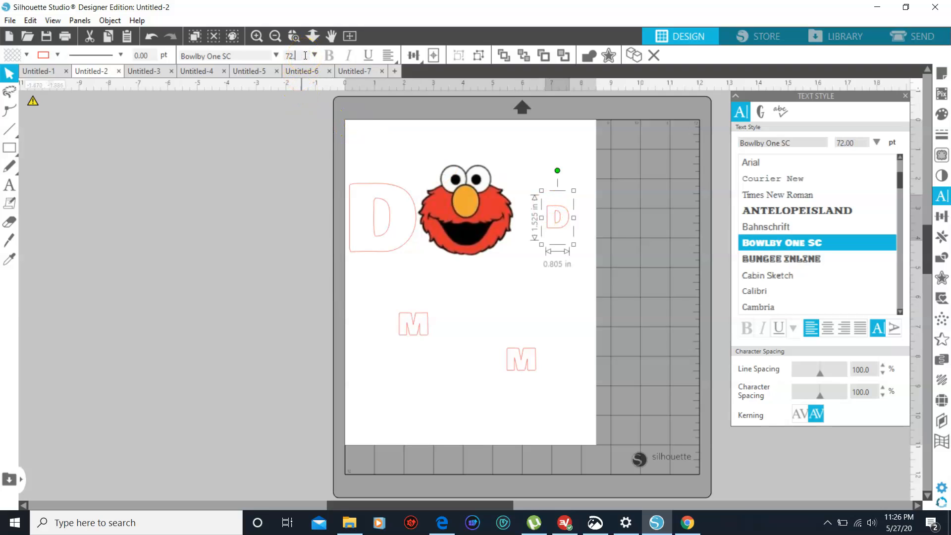
{"action": "left_click", "coordinate": [305, 55]}
{"action": "type", "text": "220.14"}
{"action": "key", "text": "Return"}
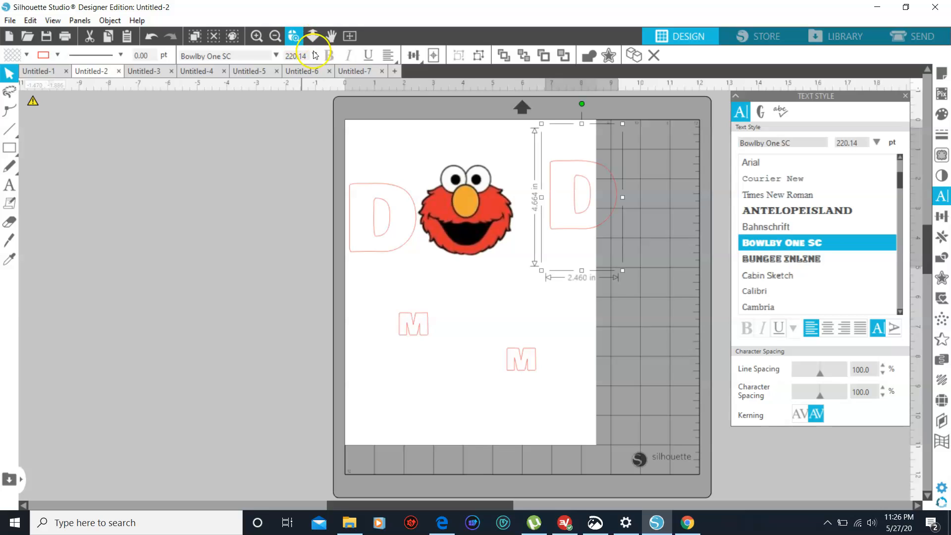
{"action": "left_click_drag", "start_coordinate": [570, 177], "coordinate": [540, 197]}
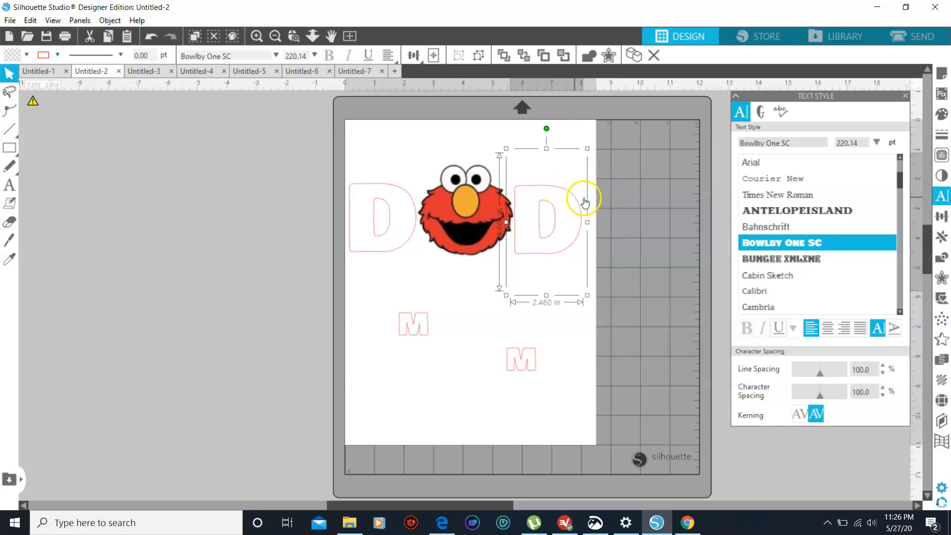
{"action": "left_click", "coordinate": [599, 200]}
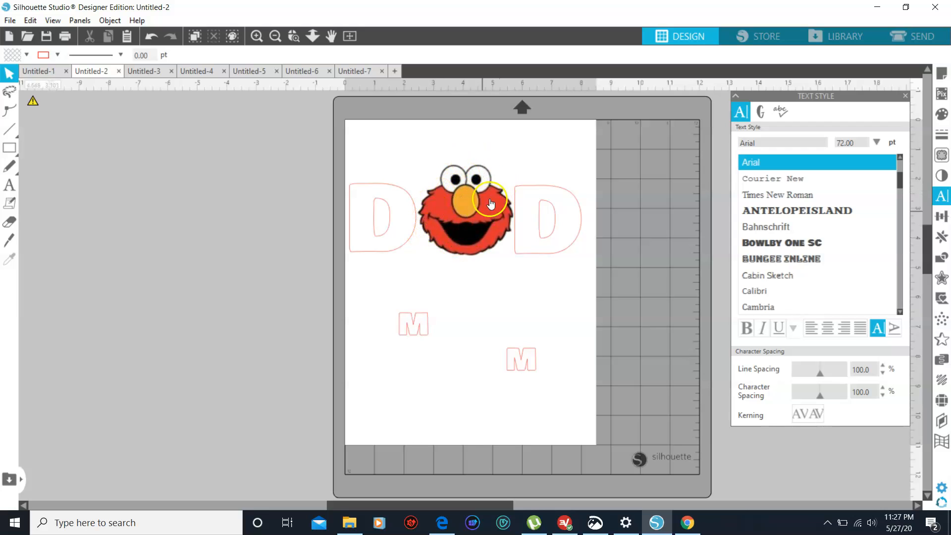
Park one M off the left side of the page and set the other M's font size to 220.14 pt
{"action": "left_click_drag", "start_coordinate": [422, 327], "coordinate": [166, 276]}
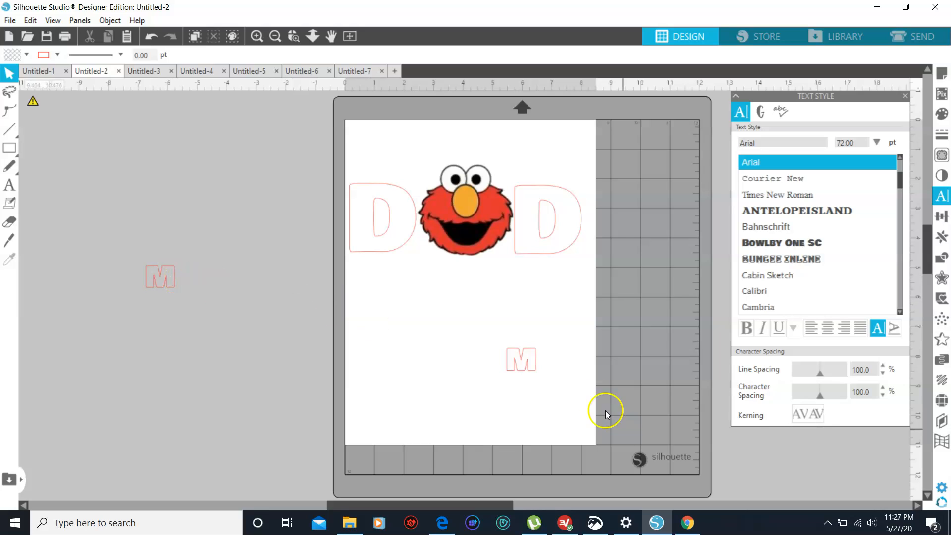
{"action": "left_click_drag", "start_coordinate": [538, 358], "coordinate": [419, 333]}
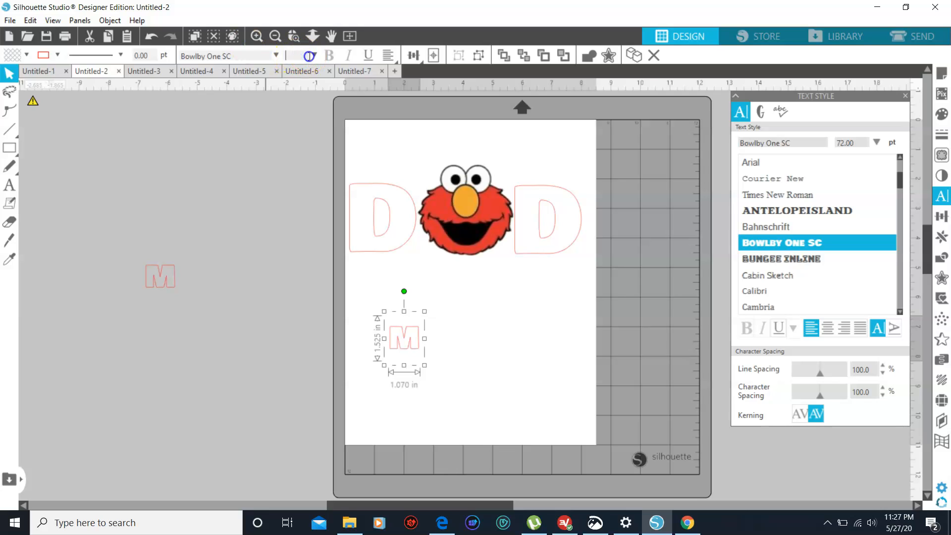
{"action": "key", "text": "Return"}
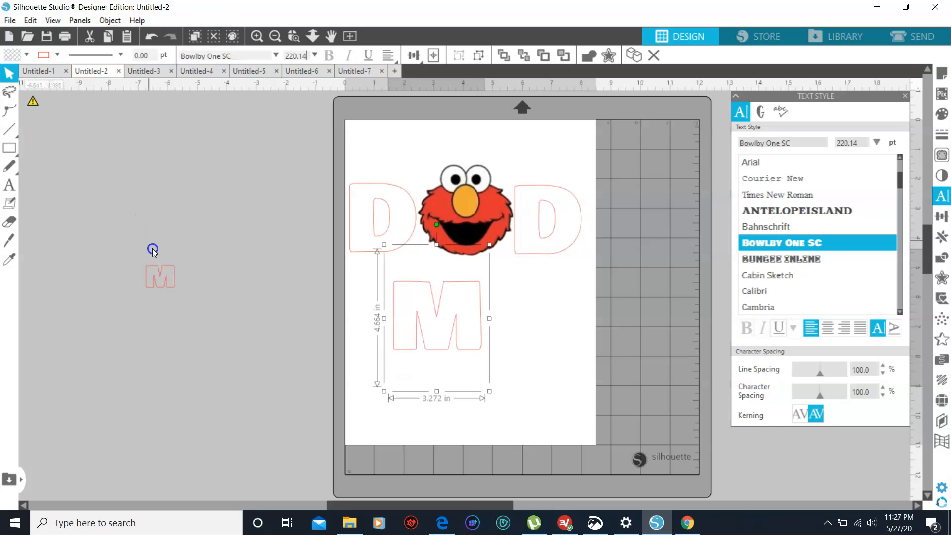
Set the off-page M to 220.14 pt and place the two Ms under the Ds with a gap between them
{"action": "left_click", "coordinate": [158, 273]}
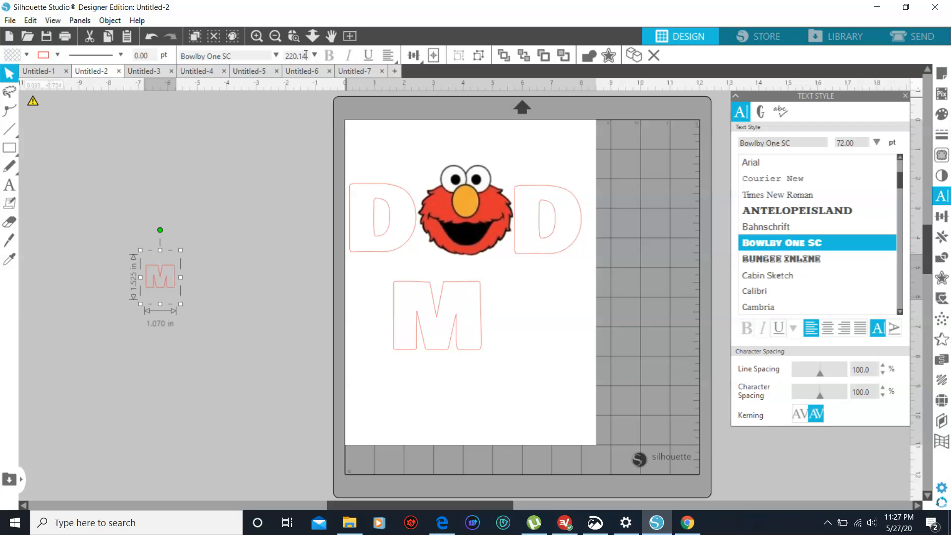
{"action": "key", "text": "Return"}
{"action": "left_click_drag", "start_coordinate": [204, 218], "coordinate": [552, 287]}
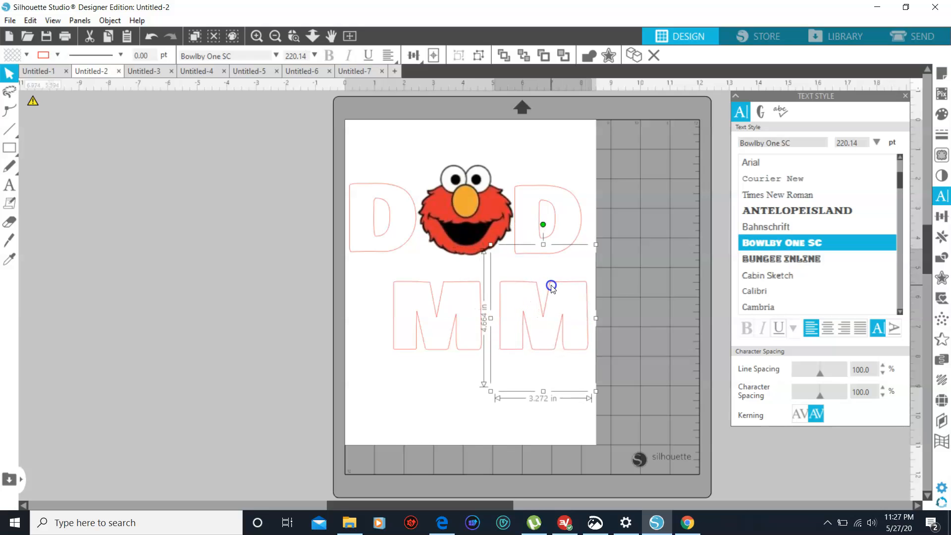
{"action": "left_click_drag", "start_coordinate": [473, 298], "coordinate": [428, 299]}
Duplicate the Elmo face and place the copy between the two Ms, adjusting the left M beside it
{"action": "left_click", "coordinate": [489, 239]}
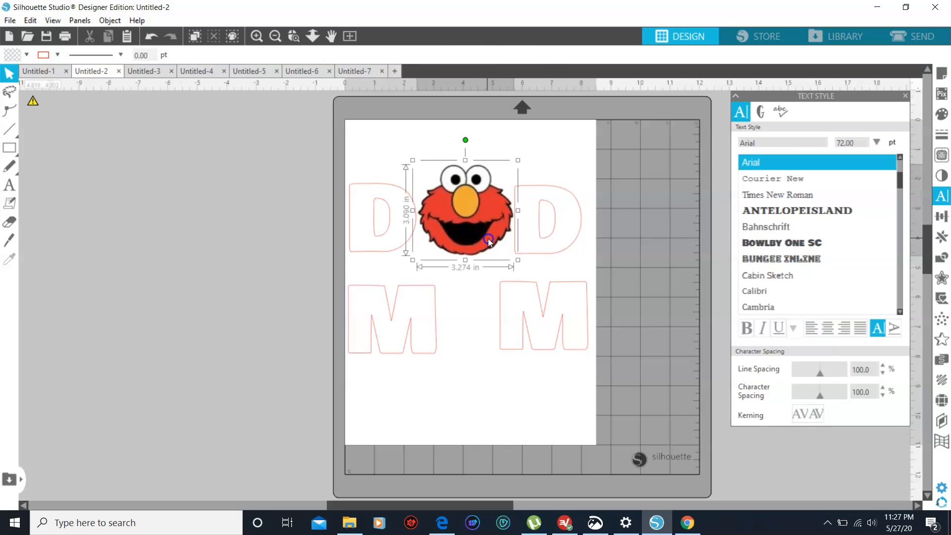
{"action": "key", "text": "i"}
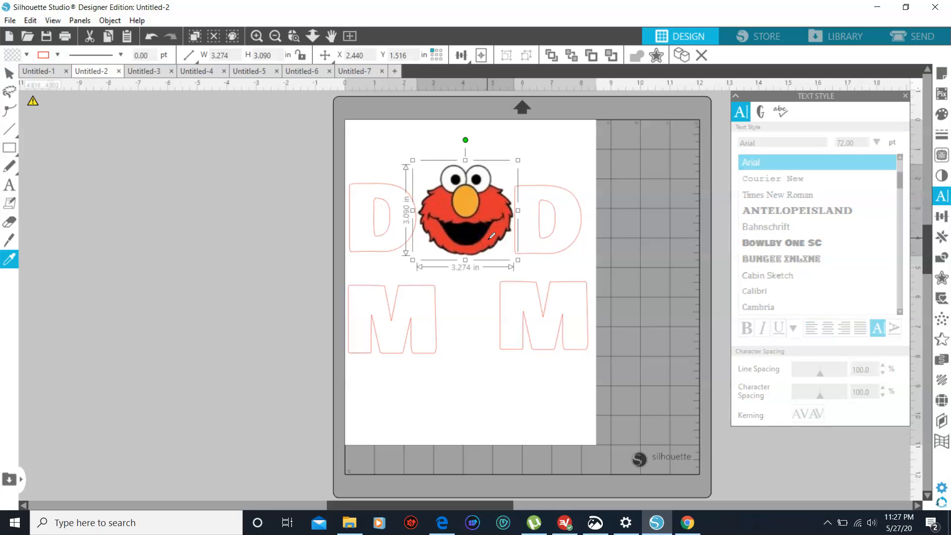
{"action": "key", "text": "v"}
{"action": "key", "text": "i"}
{"action": "key", "text": "v"}
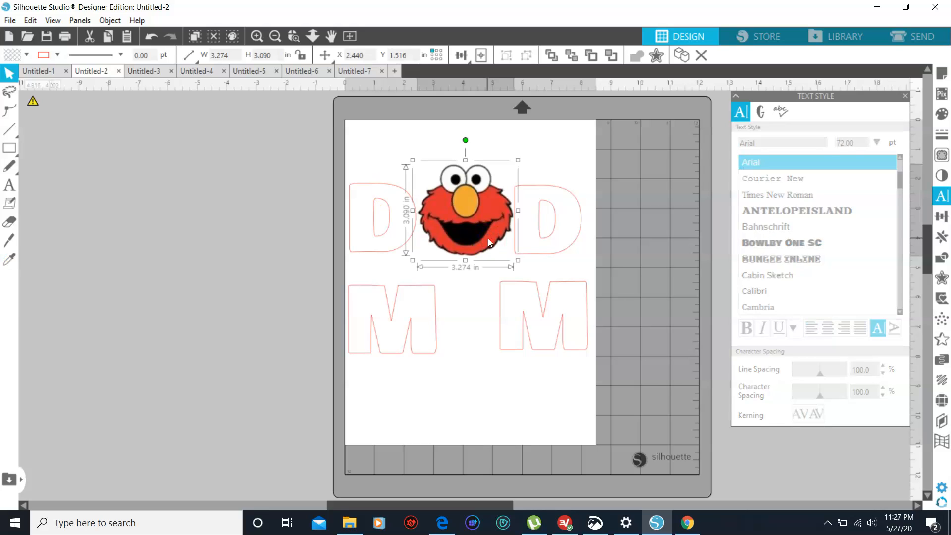
{"action": "key", "text": "ctrl+v"}
{"action": "left_click_drag", "start_coordinate": [490, 253], "coordinate": [456, 317]}
{"action": "left_click_drag", "start_coordinate": [359, 317], "coordinate": [368, 285]}
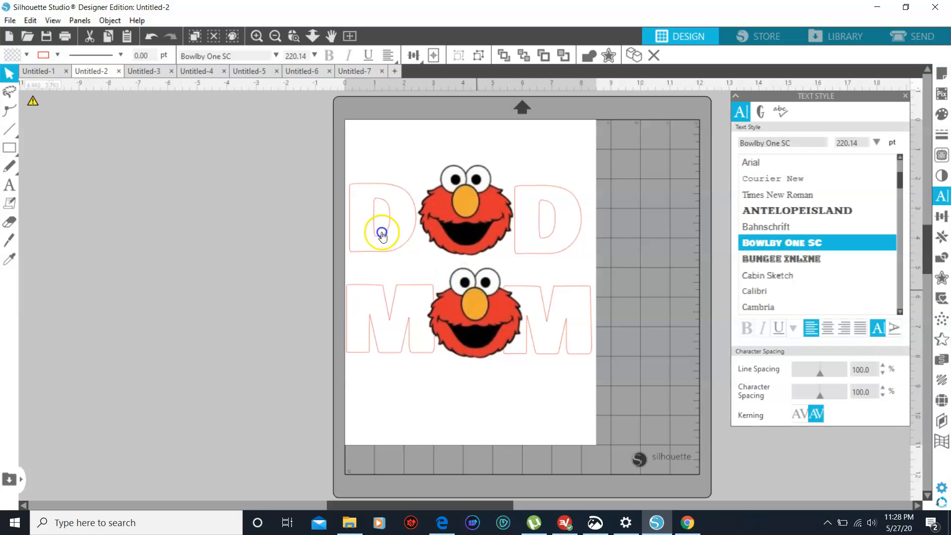
Line up the two Elmo faces in a vertical column and shift the left D right toward the upper face
{"action": "left_click_drag", "start_coordinate": [477, 289], "coordinate": [474, 292]}
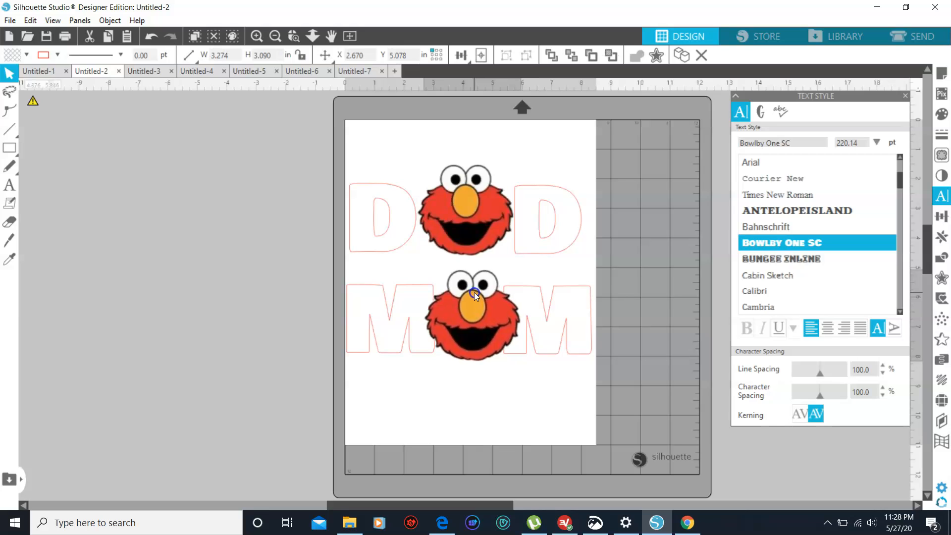
{"action": "left_click", "coordinate": [475, 292]}
{"action": "left_click_drag", "start_coordinate": [478, 233], "coordinate": [485, 237]}
{"action": "left_click_drag", "start_coordinate": [406, 227], "coordinate": [420, 224]}
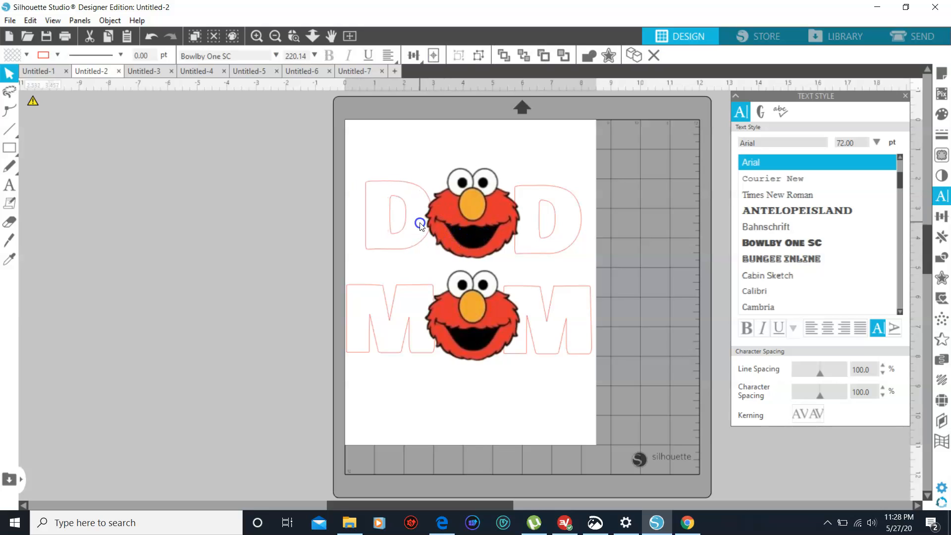
{"action": "mouse_move", "coordinate": [488, 208]}
{"action": "left_mouse_down"}
{"action": "mouse_move", "coordinate": [475, 207]}
{"action": "mouse_move", "coordinate": [500, 206]}
{"action": "mouse_move", "coordinate": [488, 206]}
{"action": "left_mouse_up"}
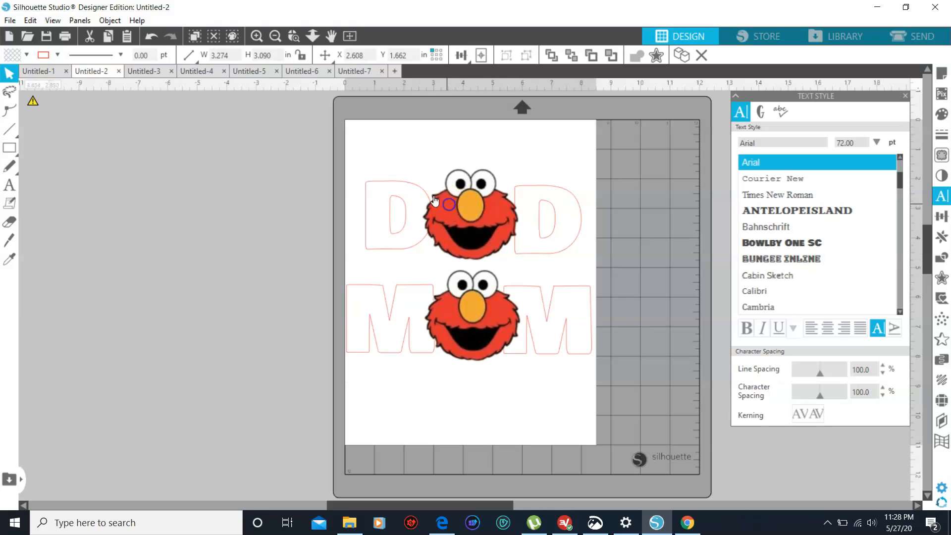
Move the two Ds outward so they flank the upper Elmo face with small gaps on both sides
{"action": "left_click", "coordinate": [335, 154]}
{"action": "left_click_drag", "start_coordinate": [420, 192], "coordinate": [409, 191]}
{"action": "left_click_drag", "start_coordinate": [531, 183], "coordinate": [545, 188]}
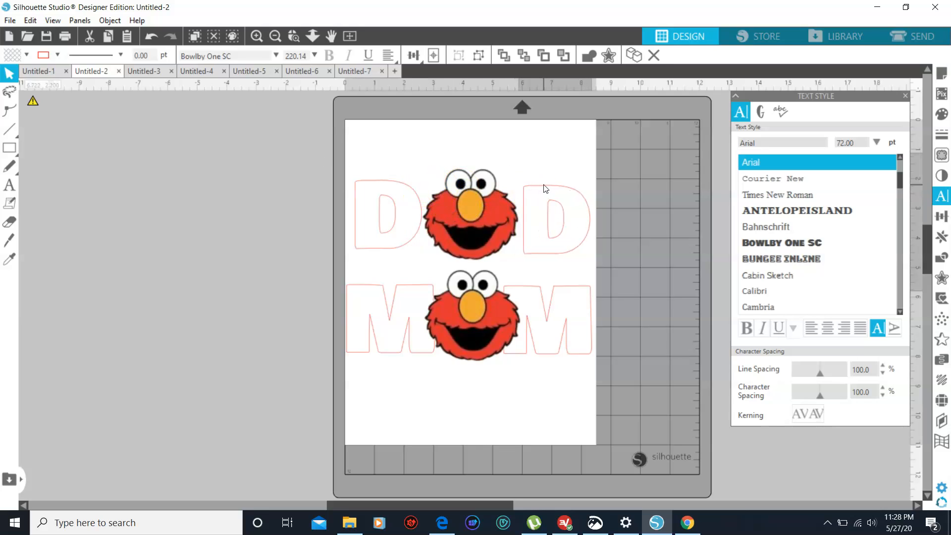
{"action": "left_click", "coordinate": [568, 192]}
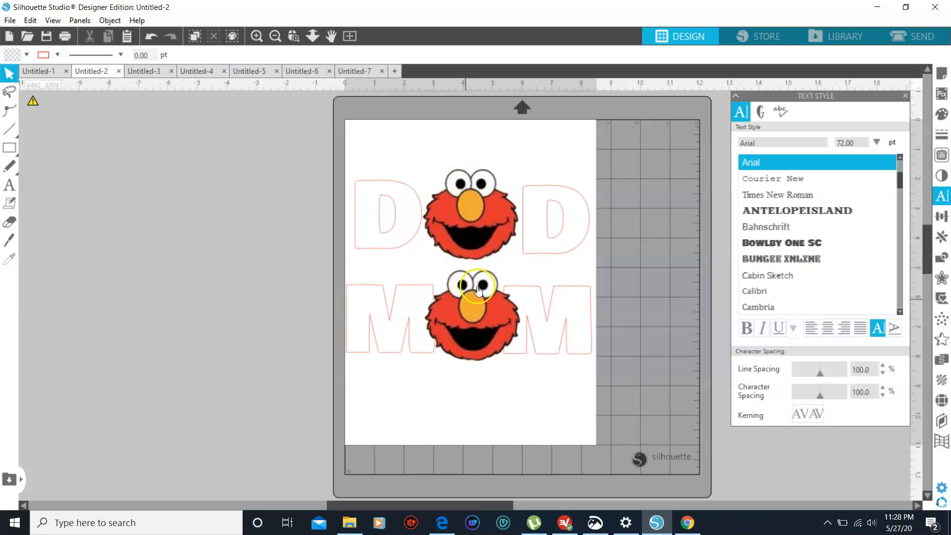
Select both Ds and both Ms together and move them off the left side of the page
{"action": "left_click", "coordinate": [408, 192]}
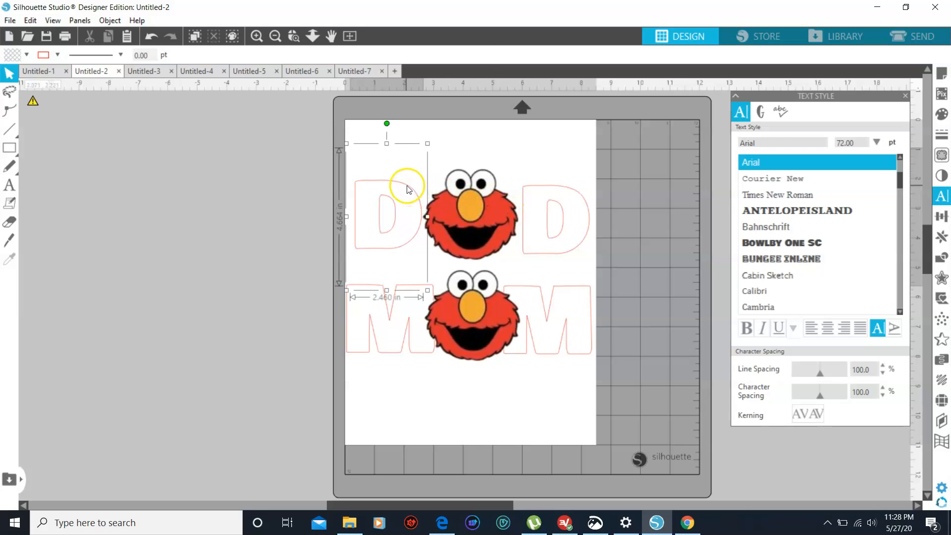
{"action": "left_click", "coordinate": [580, 200], "text": "shift"}
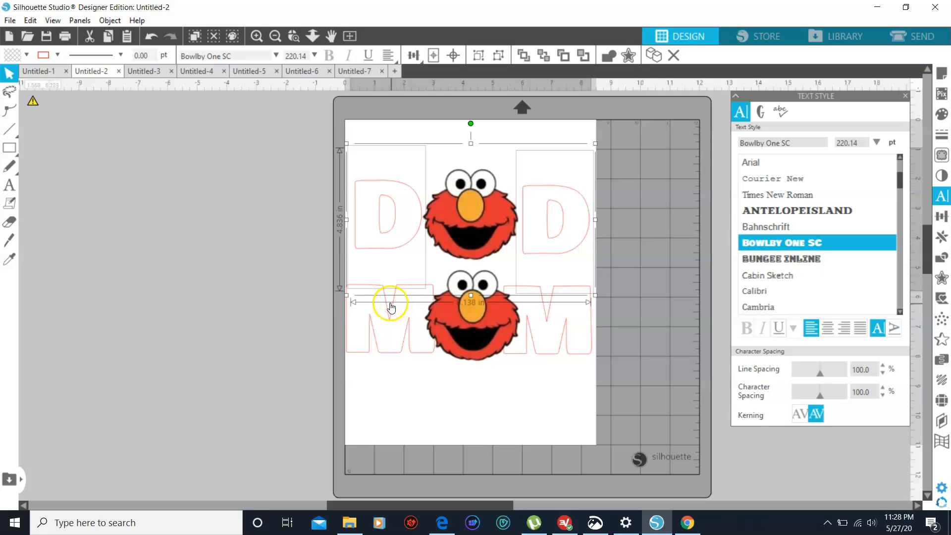
{"action": "left_click", "coordinate": [387, 307], "text": "shift"}
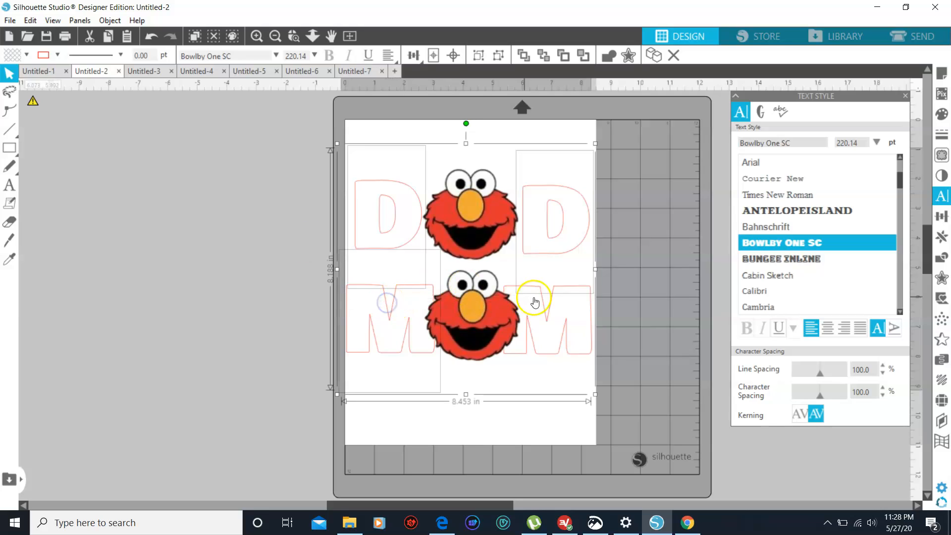
{"action": "left_click", "coordinate": [565, 292], "text": "shift"}
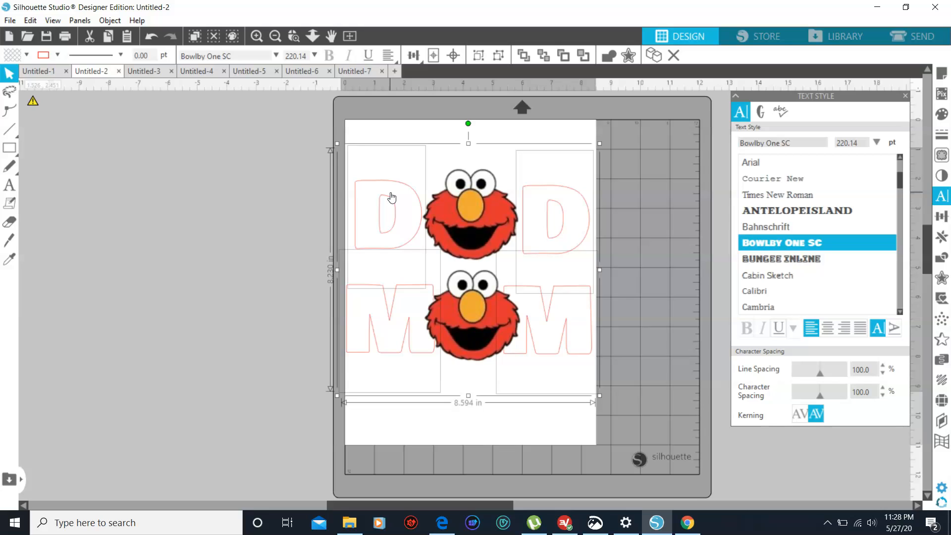
{"action": "left_click", "coordinate": [566, 197]}
{"action": "left_click_drag", "start_coordinate": [563, 231], "coordinate": [262, 232]}
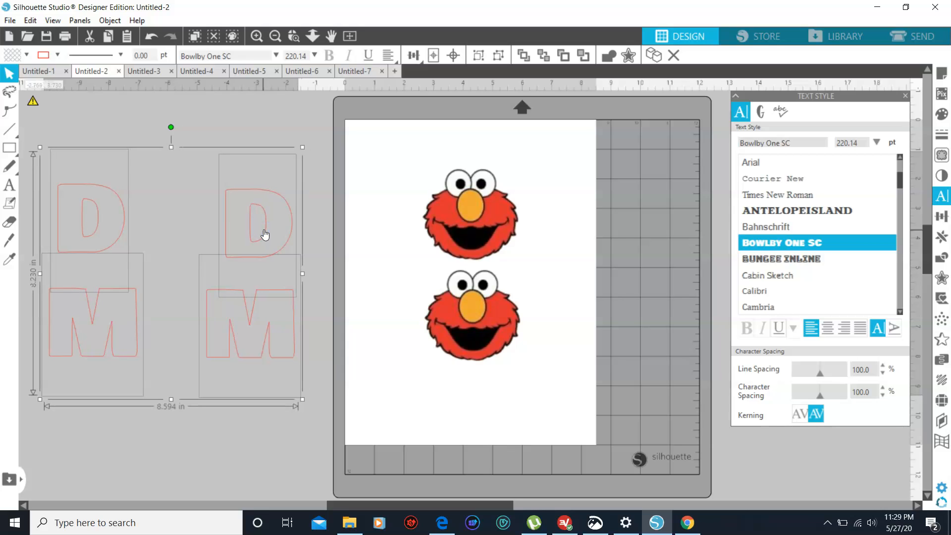
Group the four off-page letters and clear the selection
{"action": "right_click", "coordinate": [264, 232]}
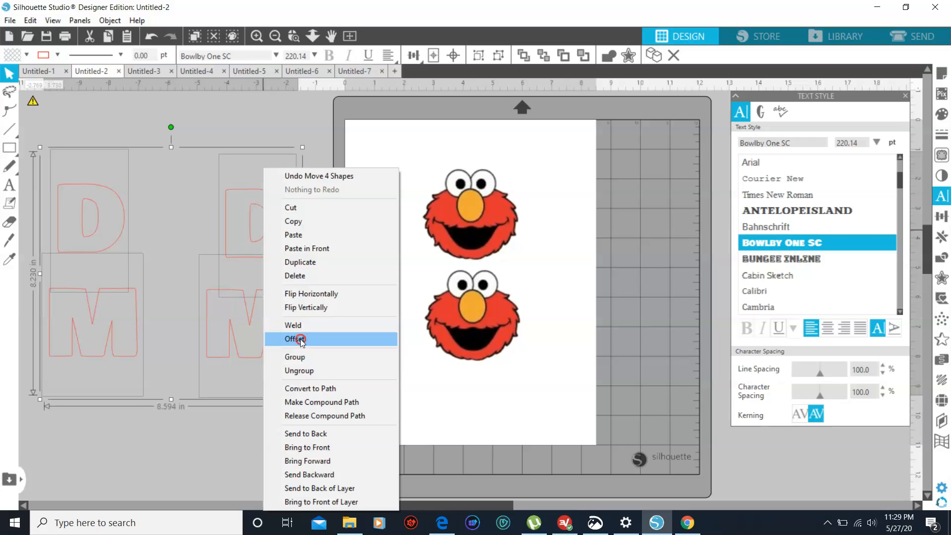
{"action": "left_click", "coordinate": [302, 356]}
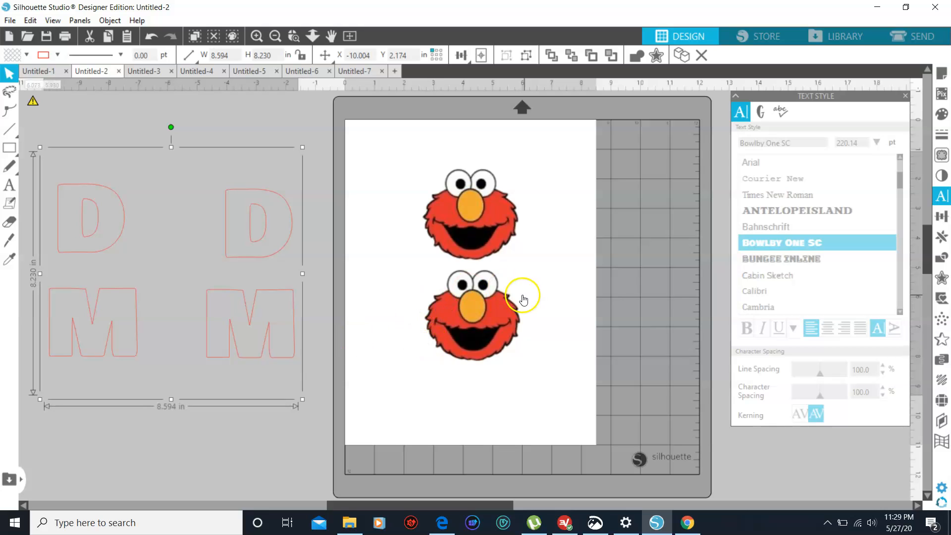
{"action": "left_click", "coordinate": [213, 123]}
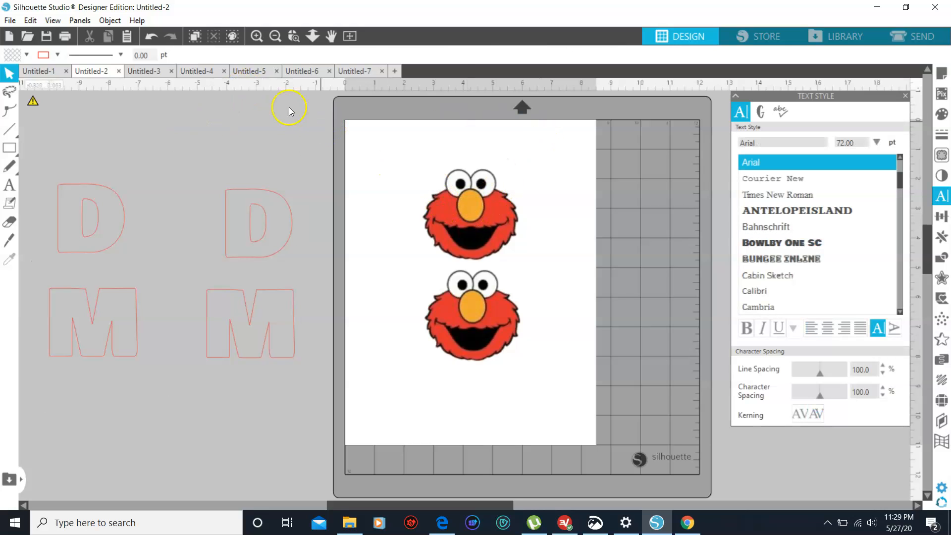
Turn on the registration marks for the page with the two Elmo faces
{"action": "left_click", "coordinate": [82, 22]}
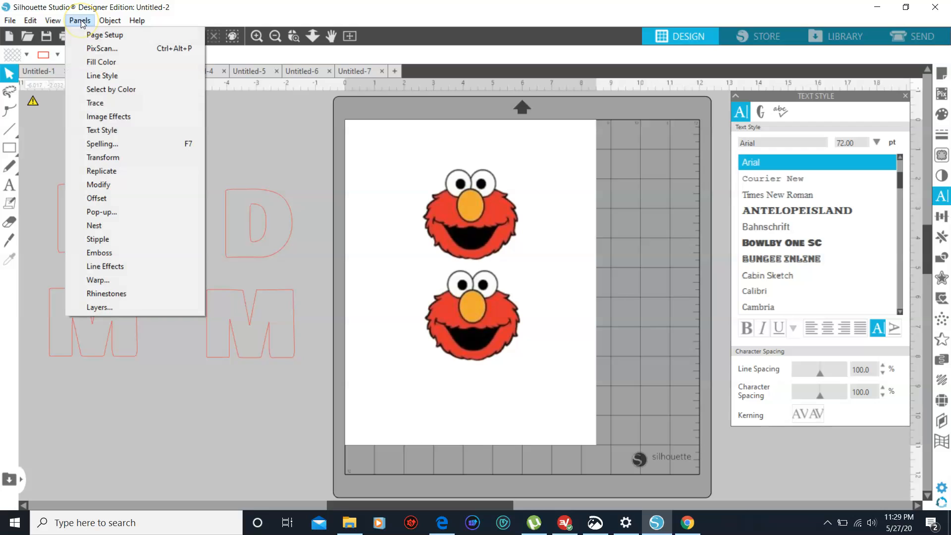
{"action": "mouse_move", "coordinate": [60, 21]}
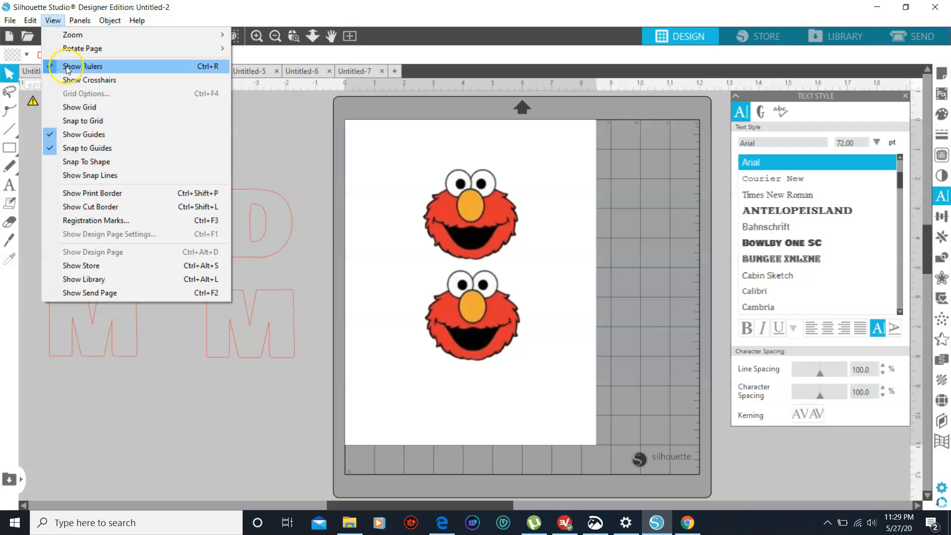
{"action": "left_click", "coordinate": [74, 221]}
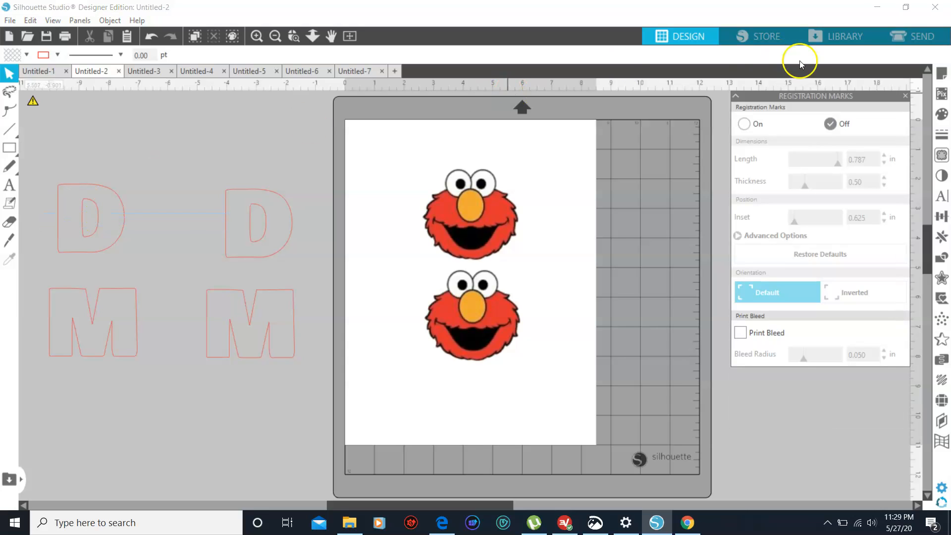
{"action": "left_click", "coordinate": [744, 125]}
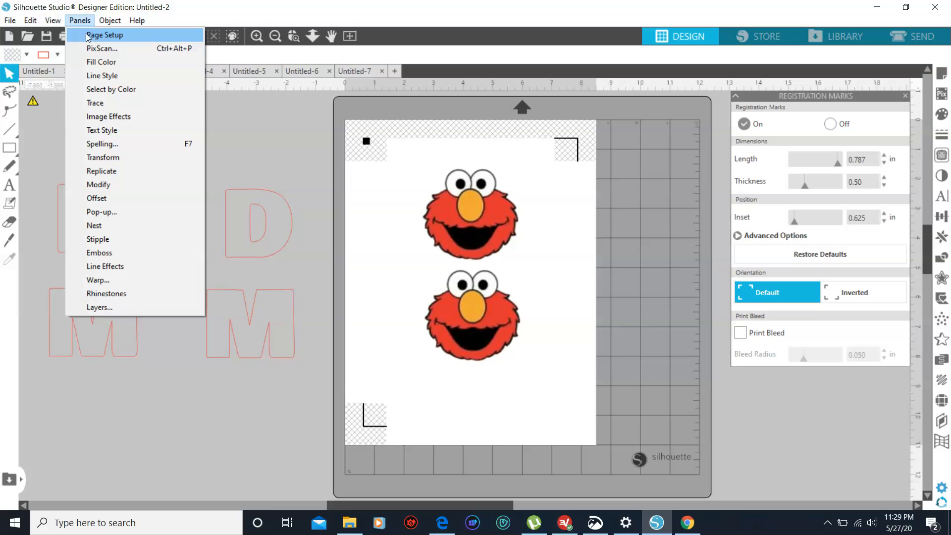
Show the page setup settings and inspect the whole page in the print preview, closing the preview without printing
{"action": "left_click", "coordinate": [93, 38]}
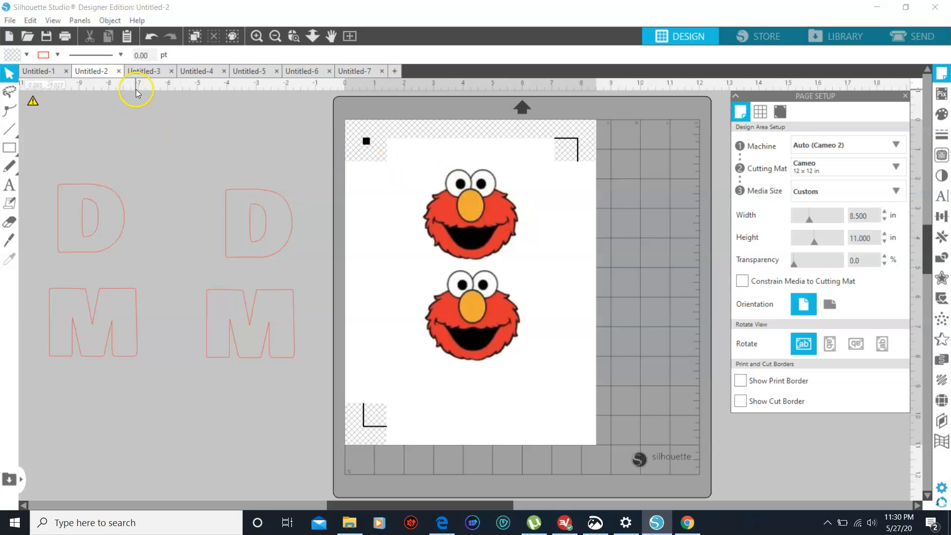
{"action": "left_click", "coordinate": [65, 38]}
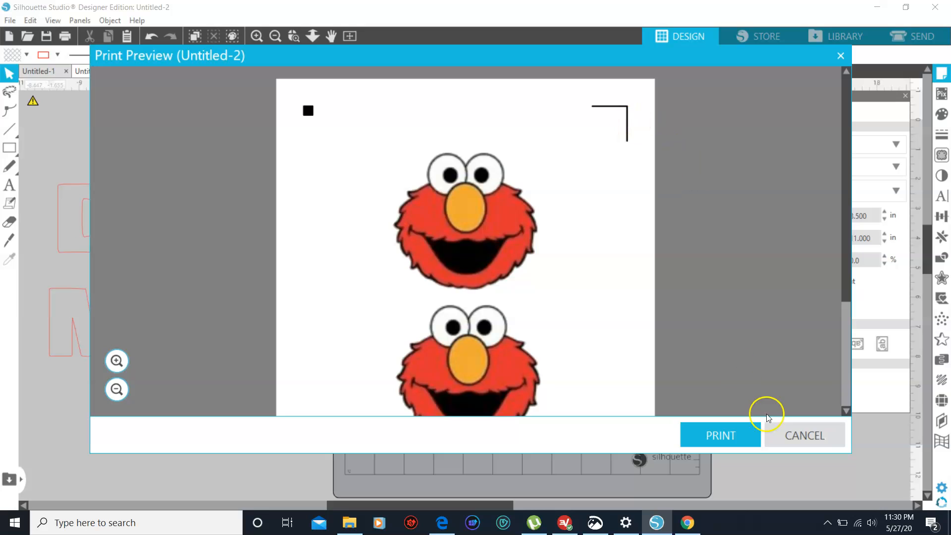
{"action": "left_click", "coordinate": [847, 327]}
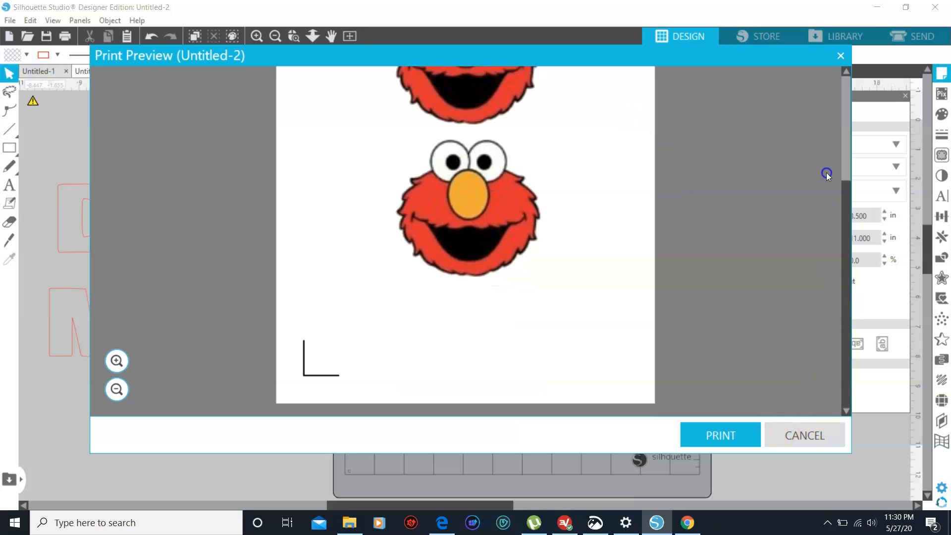
{"action": "left_click_drag", "start_coordinate": [843, 208], "coordinate": [844, 169]}
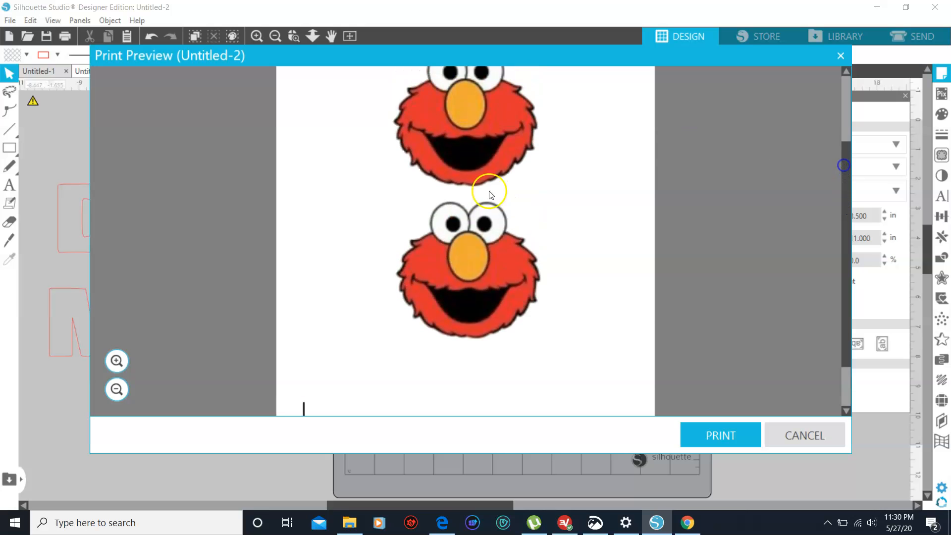
{"action": "left_click", "coordinate": [841, 54]}
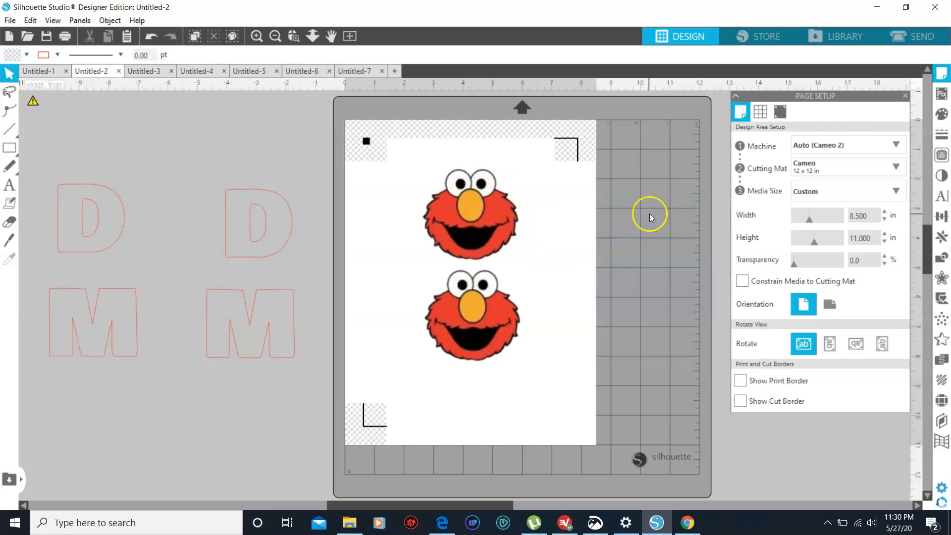
Start a trace and draw a trace area about 4.2 by 7.3 in around both Elmo faces
{"action": "left_click", "coordinate": [941, 154]}
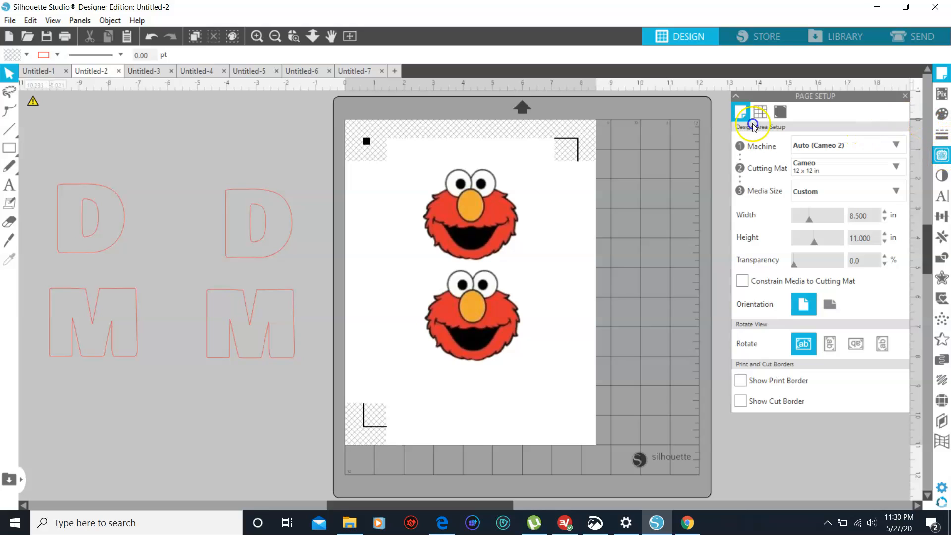
{"action": "left_click", "coordinate": [941, 155]}
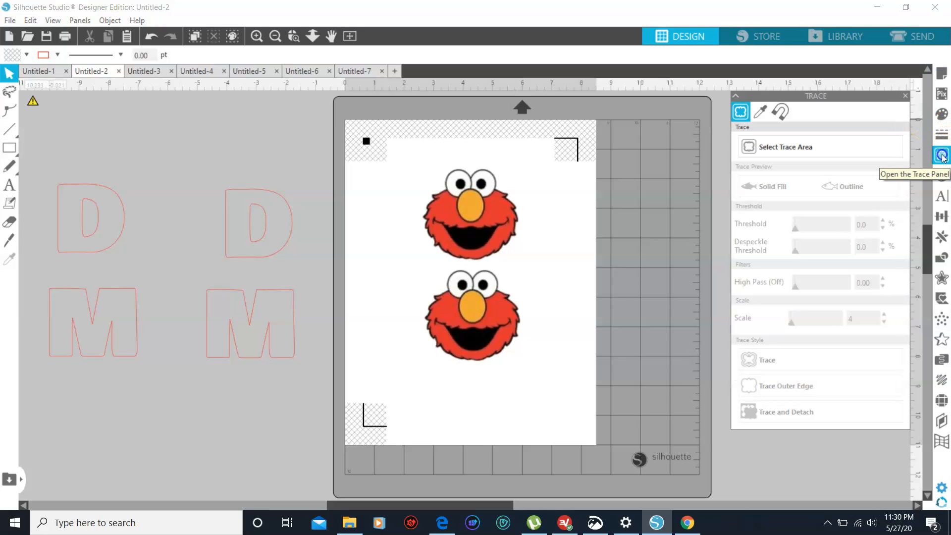
{"action": "left_click", "coordinate": [852, 146]}
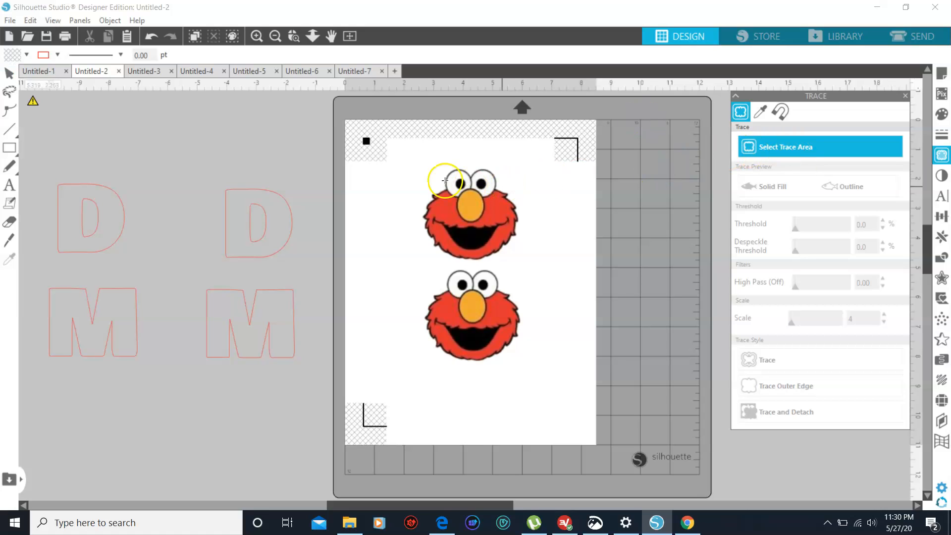
{"action": "left_click_drag", "start_coordinate": [410, 151], "coordinate": [519, 173]}
{"action": "left_click_drag", "start_coordinate": [535, 218], "coordinate": [536, 367]}
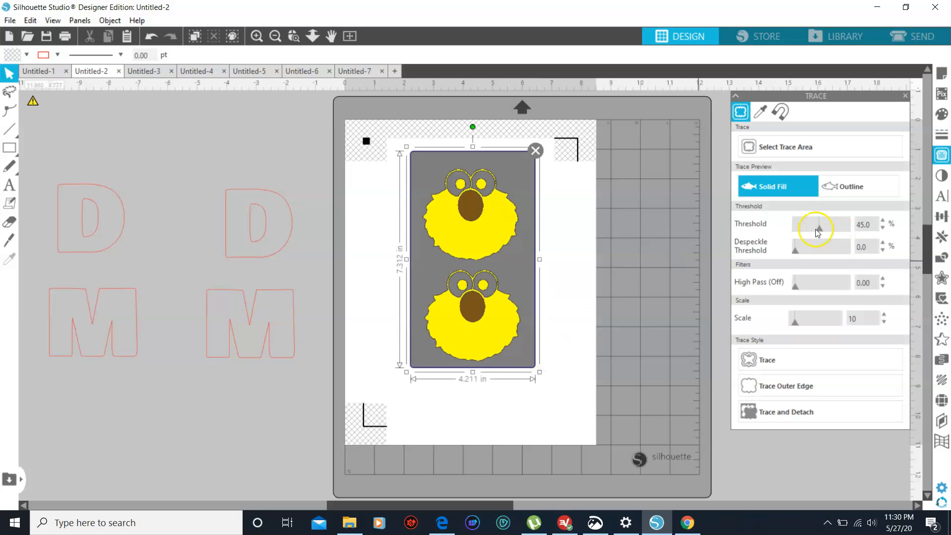
Raise the trace threshold to 91% so both Elmo faces, including the noses, fill solidly
{"action": "left_click", "coordinate": [883, 222]}
{"action": "left_click", "coordinate": [883, 222]}
{"action": "left_click", "coordinate": [883, 222]}
{"action": "left_click", "coordinate": [882, 221]}
{"action": "left_click", "coordinate": [882, 221]}
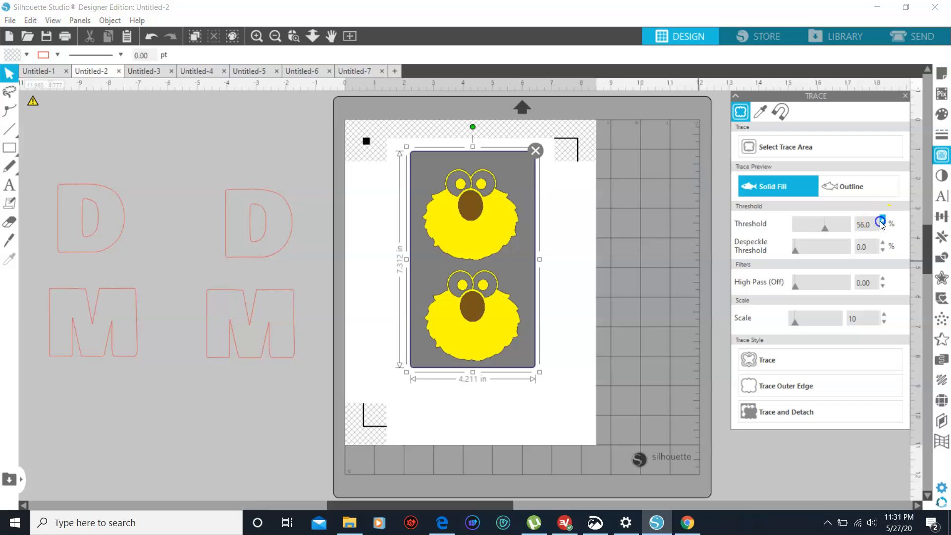
{"action": "left_click", "coordinate": [883, 221]}
{"action": "left_click", "coordinate": [883, 221]}
{"action": "left_click", "coordinate": [883, 222]}
{"action": "left_click", "coordinate": [883, 222]}
{"action": "left_click", "coordinate": [883, 221]}
{"action": "left_click", "coordinate": [883, 221]}
{"action": "left_click", "coordinate": [883, 222]}
{"action": "left_click", "coordinate": [883, 221]}
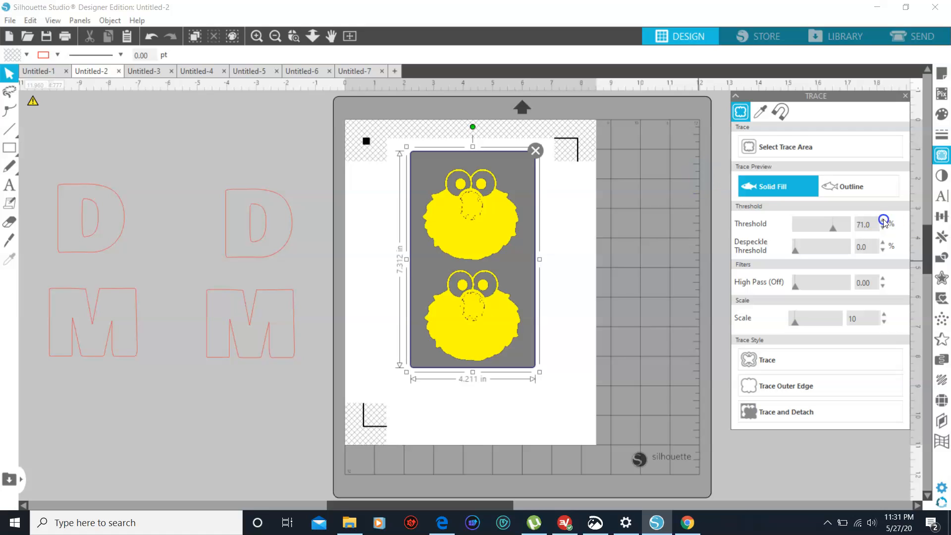
{"action": "left_click", "coordinate": [883, 222]}
{"action": "left_click", "coordinate": [883, 221]}
{"action": "left_click", "coordinate": [883, 221]}
{"action": "left_click", "coordinate": [883, 222]}
{"action": "left_click", "coordinate": [883, 221]}
{"action": "left_click", "coordinate": [883, 221]}
{"action": "left_click", "coordinate": [883, 222]}
{"action": "left_click", "coordinate": [883, 222]}
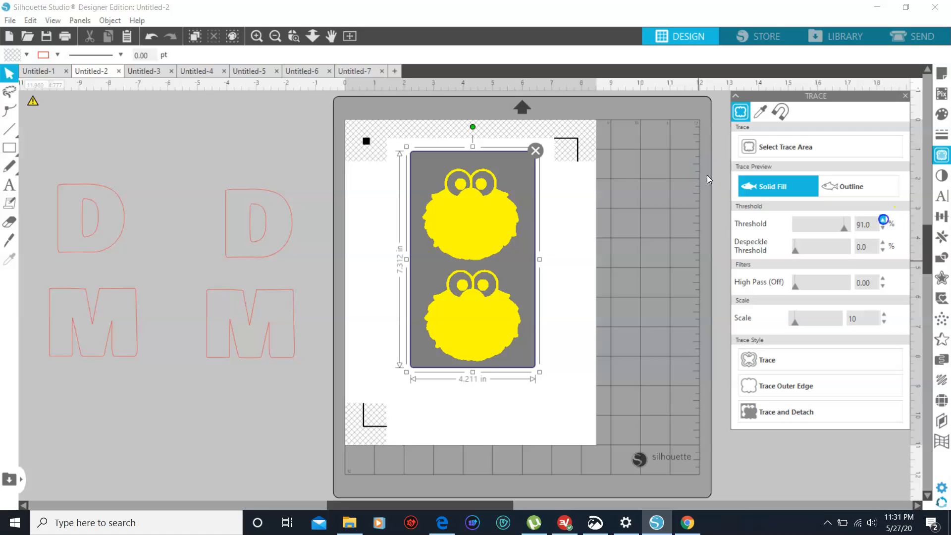